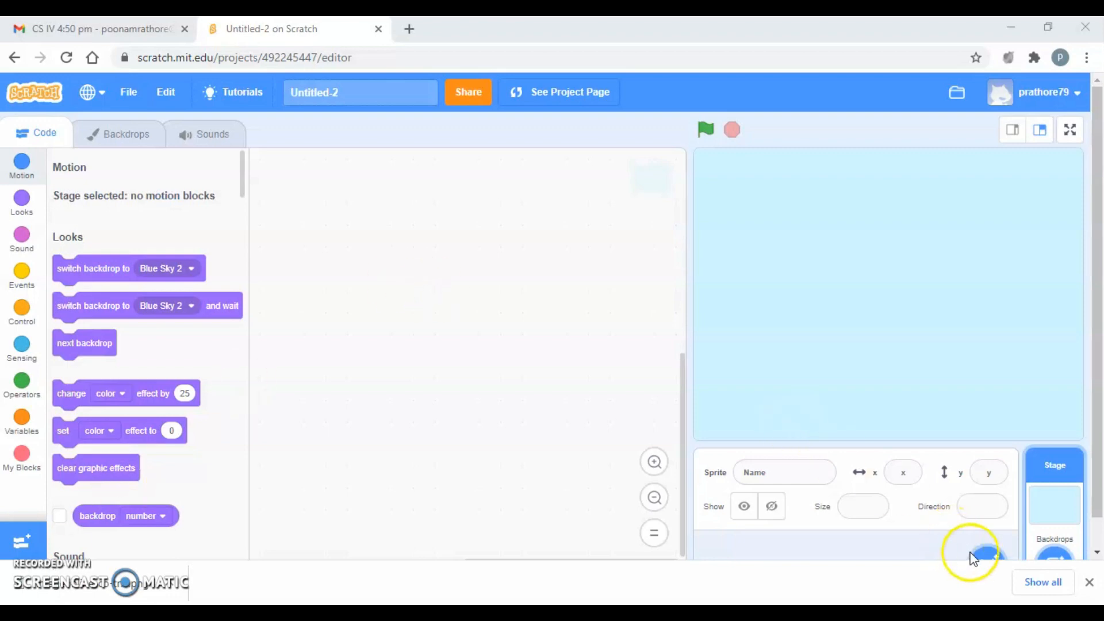
Step: Upload the hunter JPG image from the Desktop as a new sprite
{"action": "mouse_move", "coordinate": [983, 554]}
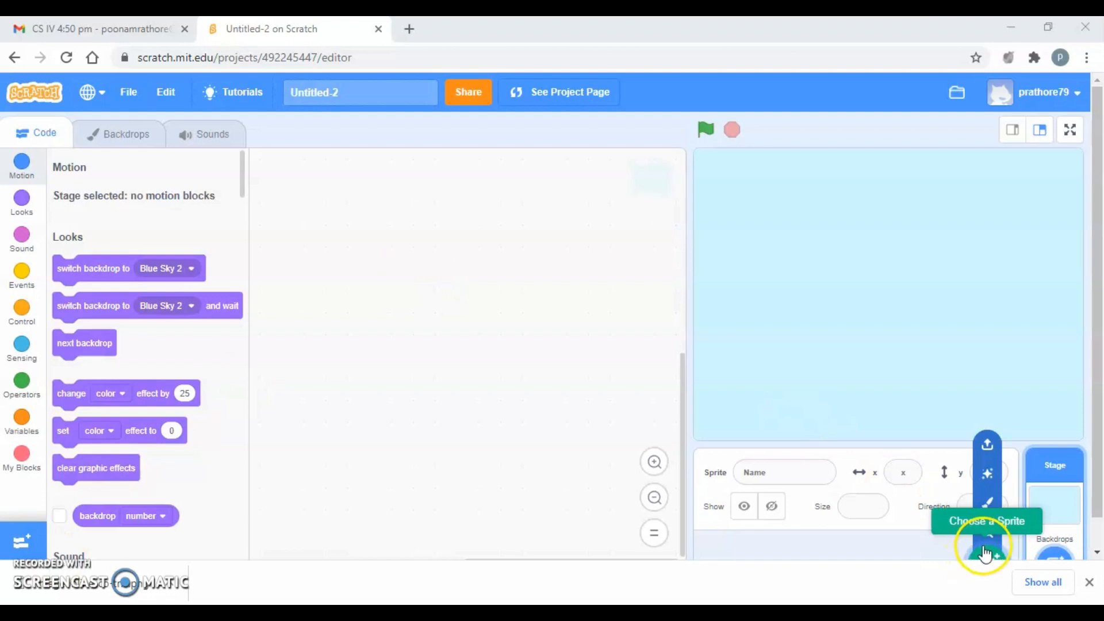
{"action": "left_click", "coordinate": [988, 443]}
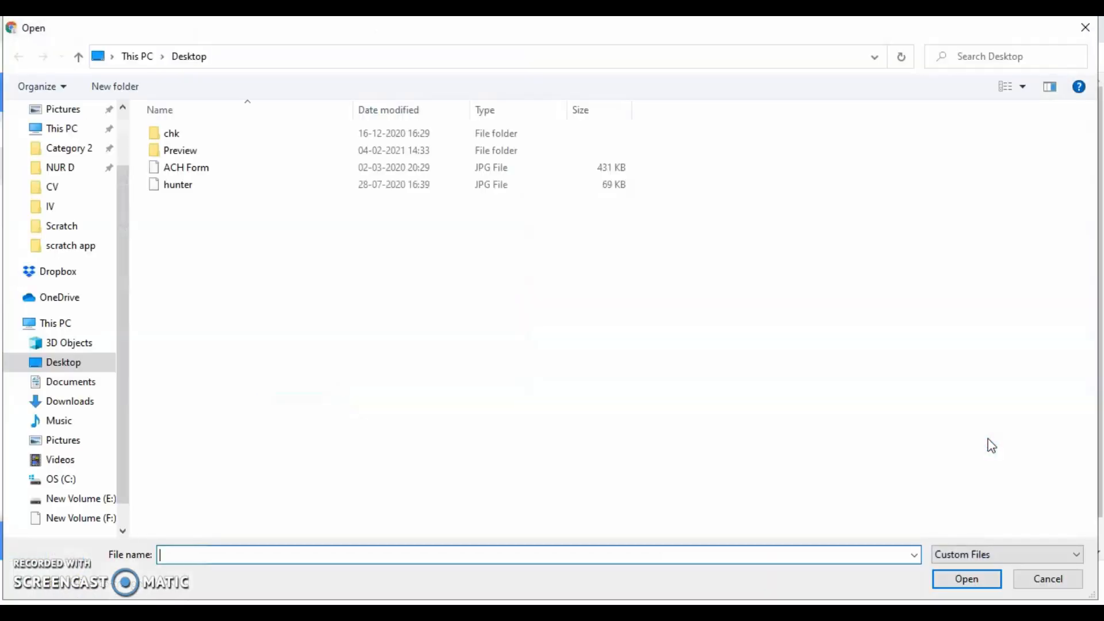
{"action": "double_click", "coordinate": [195, 182]}
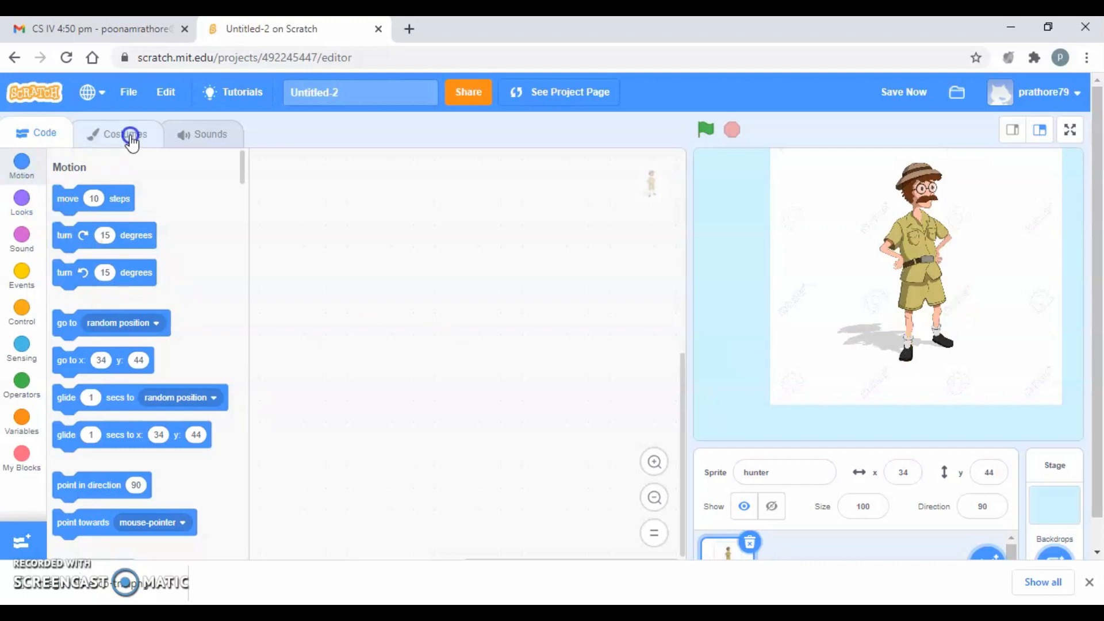
Step: Fill the white background of the hunter costume with the transparent colour
{"action": "left_click", "coordinate": [131, 136]}
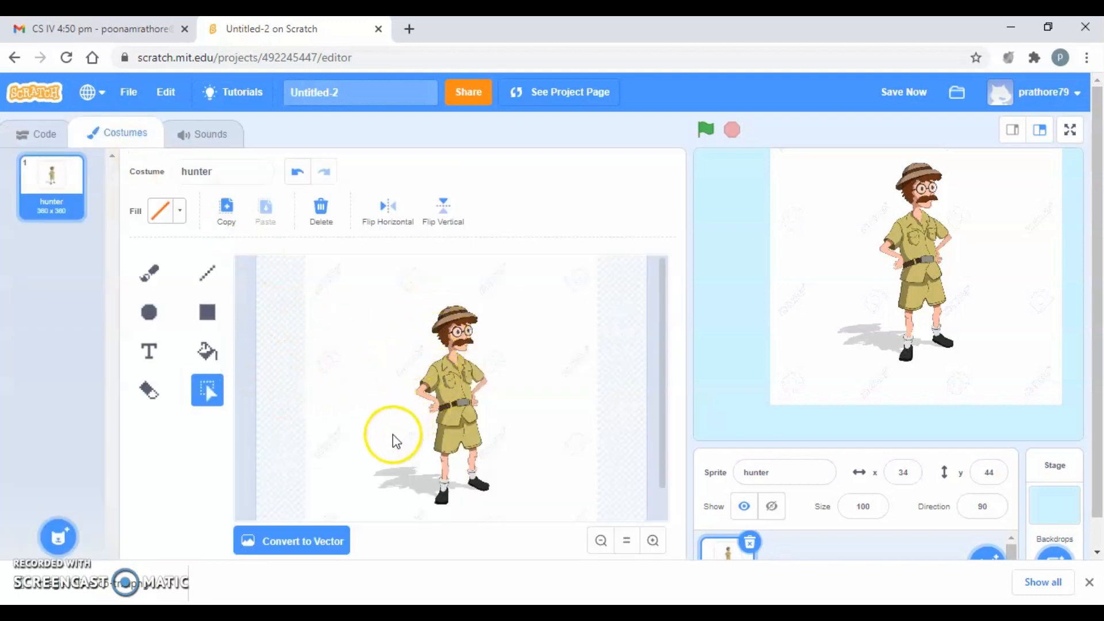
{"action": "left_click", "coordinate": [207, 359]}
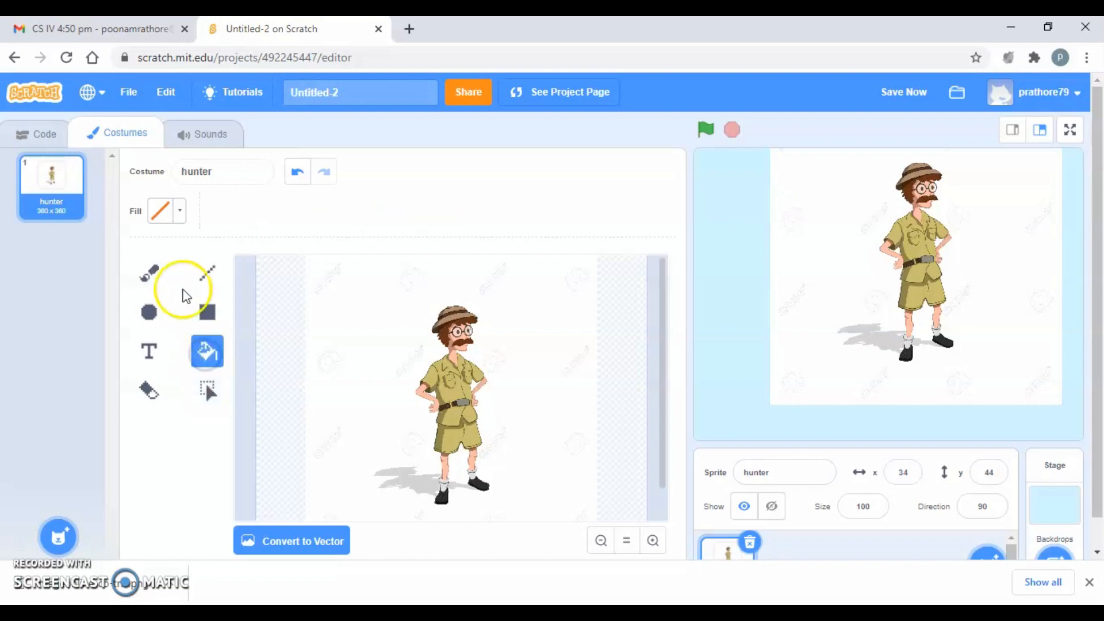
{"action": "left_click", "coordinate": [167, 214]}
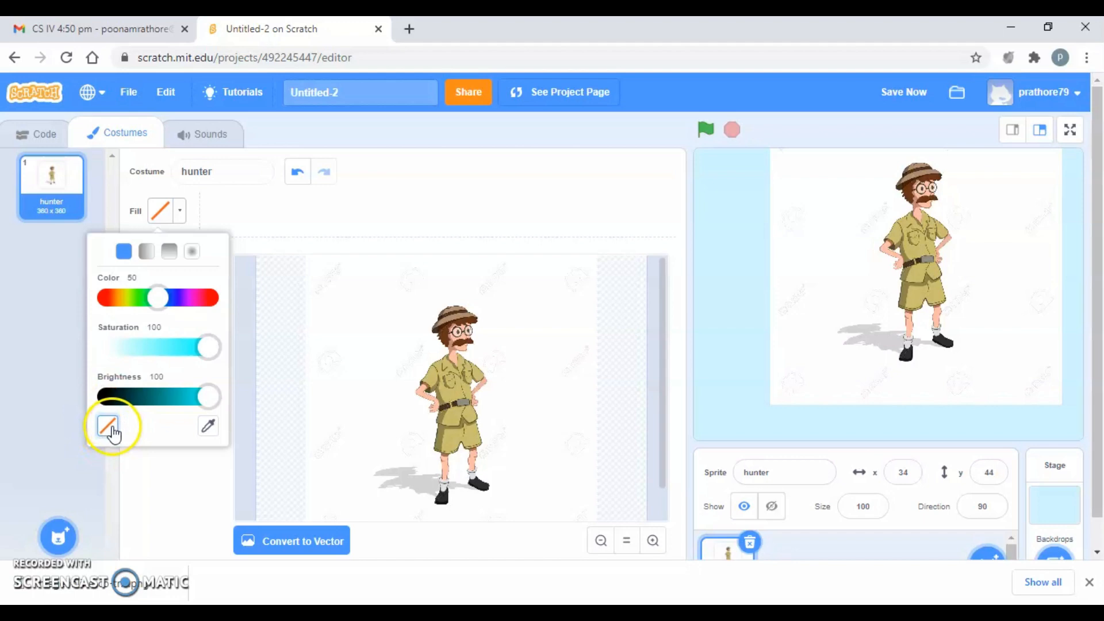
{"action": "left_click", "coordinate": [110, 426]}
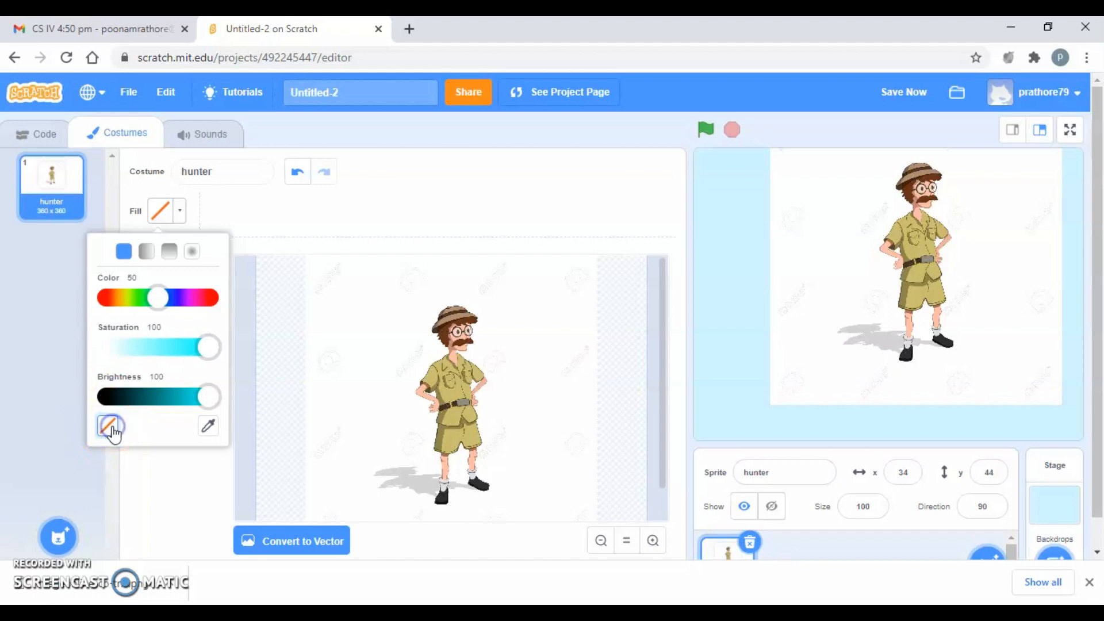
{"action": "left_click", "coordinate": [353, 347]}
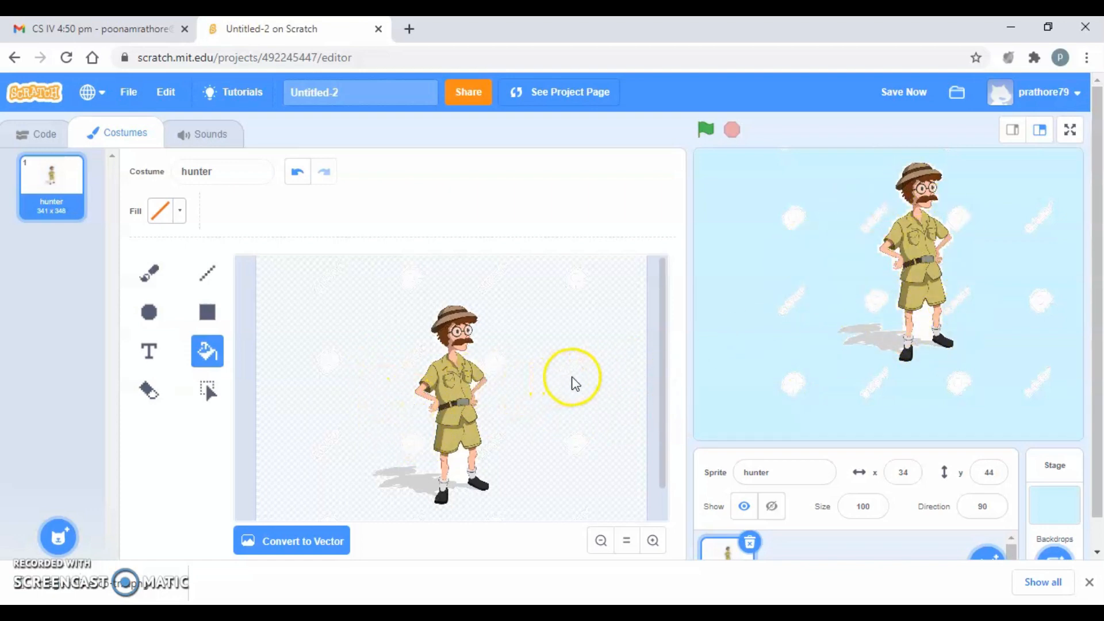
Step: Clear the circular watermark beside the hunter's shoulder with a transparent fill, and delete what is left by selecting the area
{"action": "left_click", "coordinate": [654, 547]}
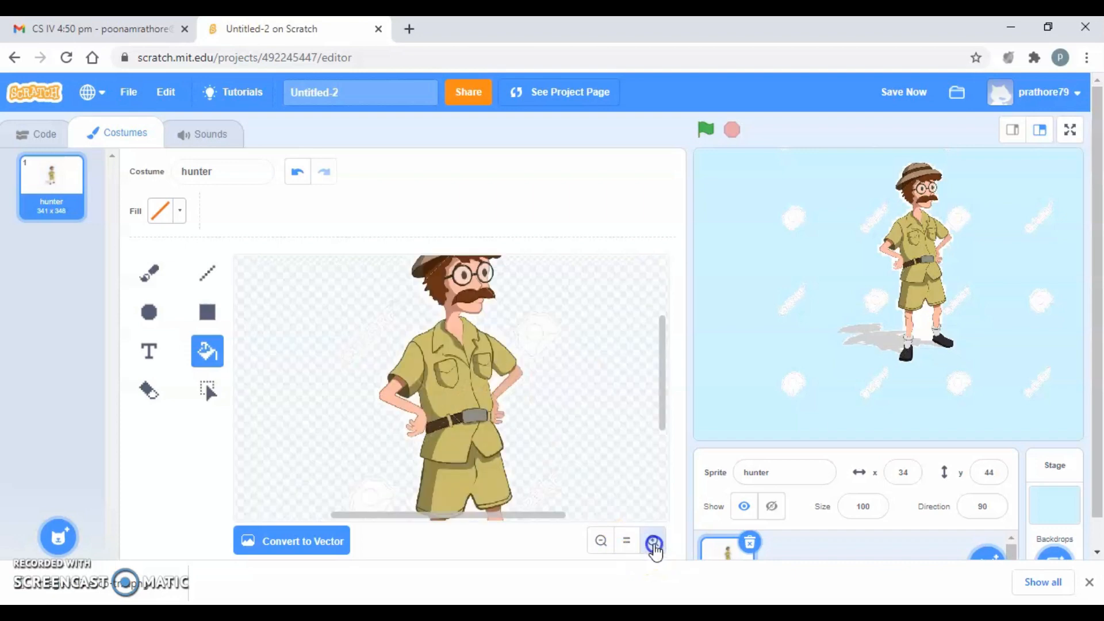
{"action": "left_click", "coordinate": [653, 547]}
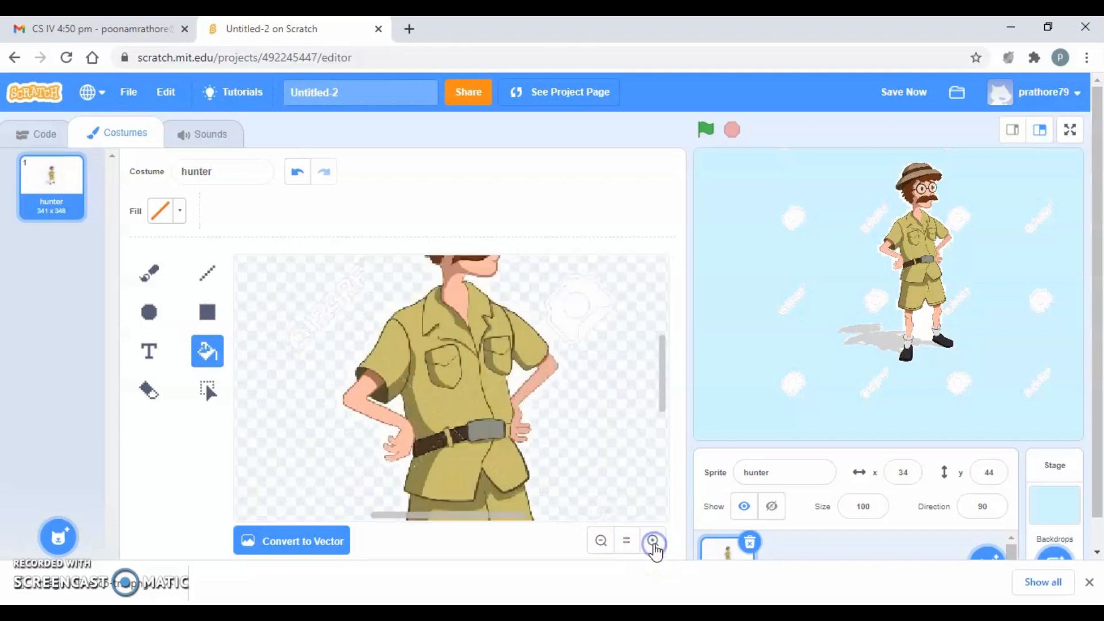
{"action": "left_click", "coordinate": [593, 298]}
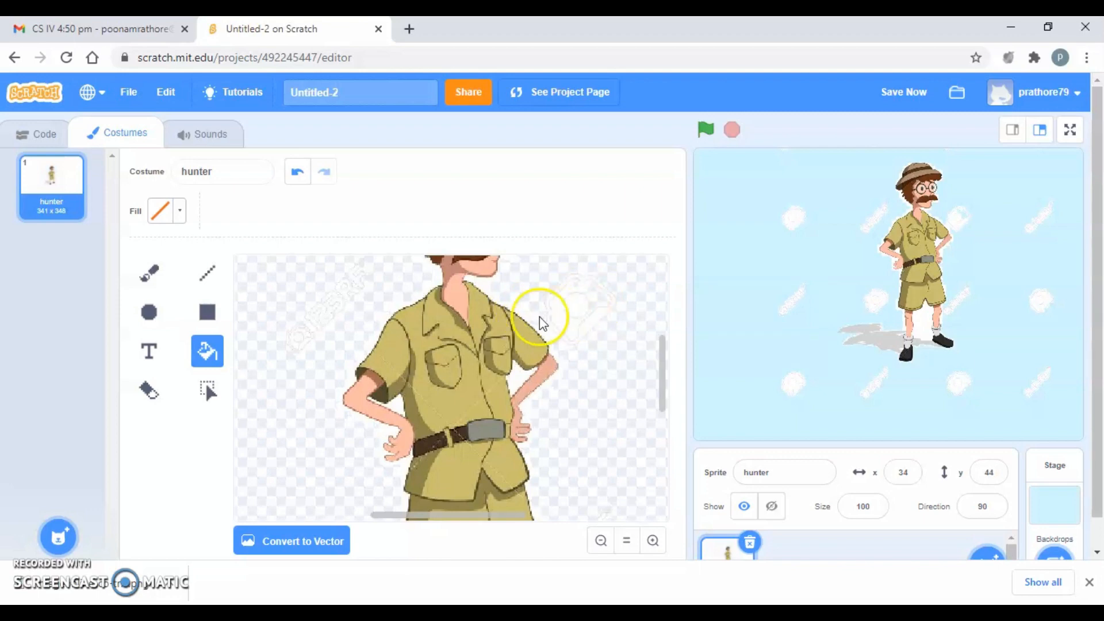
{"action": "left_click", "coordinate": [208, 391]}
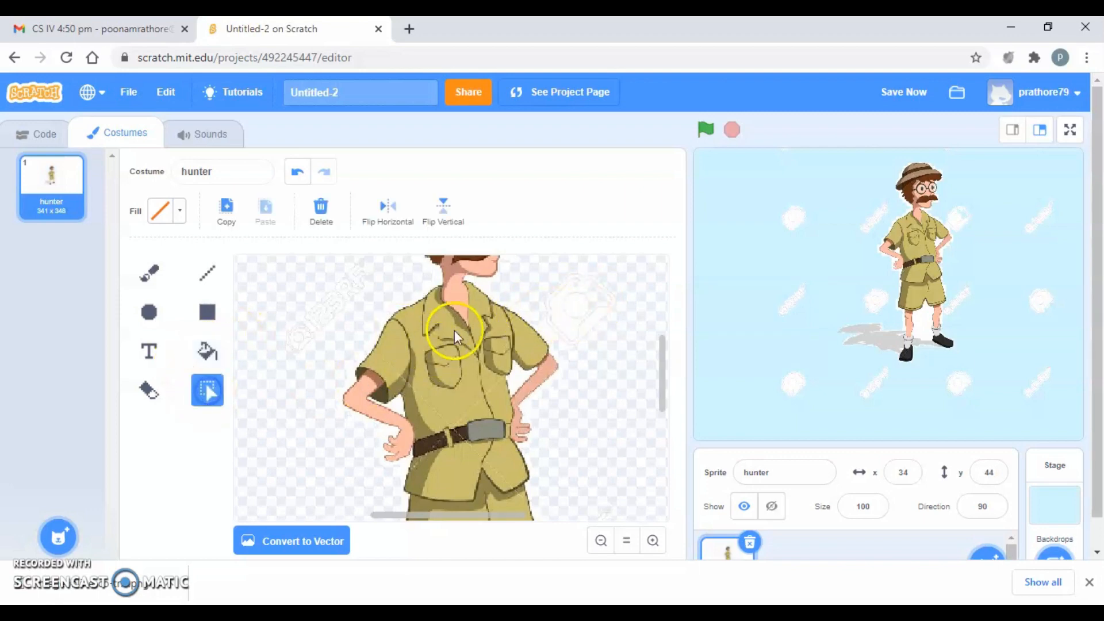
{"action": "left_click_drag", "start_coordinate": [539, 275], "coordinate": [621, 327]}
{"action": "key", "text": "Delete"}
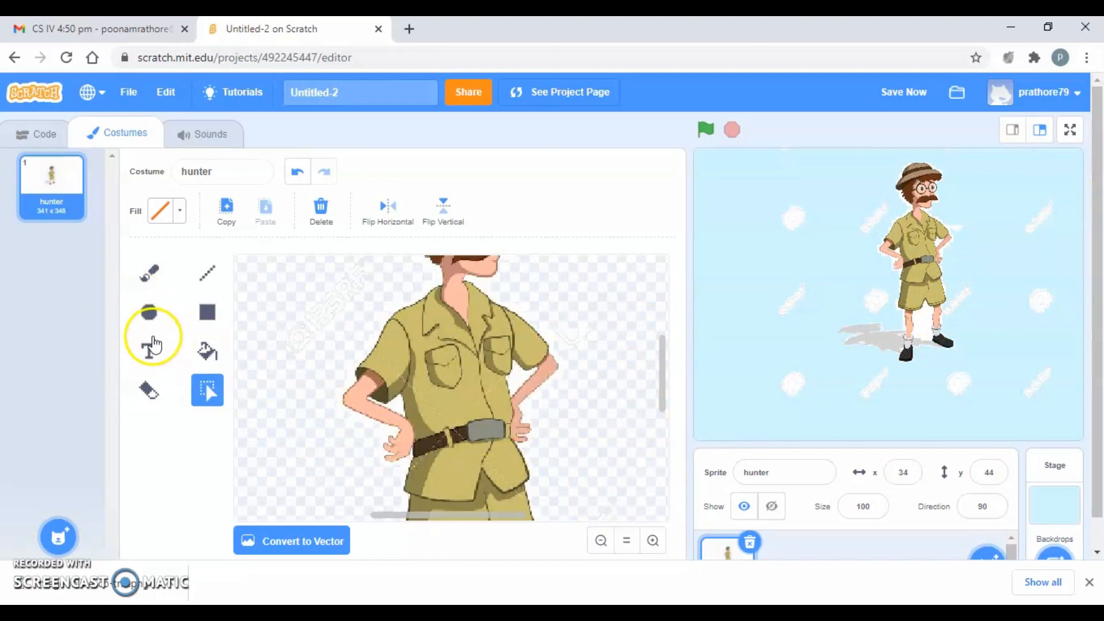
Step: Erase the watermark remnants to the upper left of the hunter with the size 40 eraser
{"action": "left_click", "coordinate": [148, 391]}
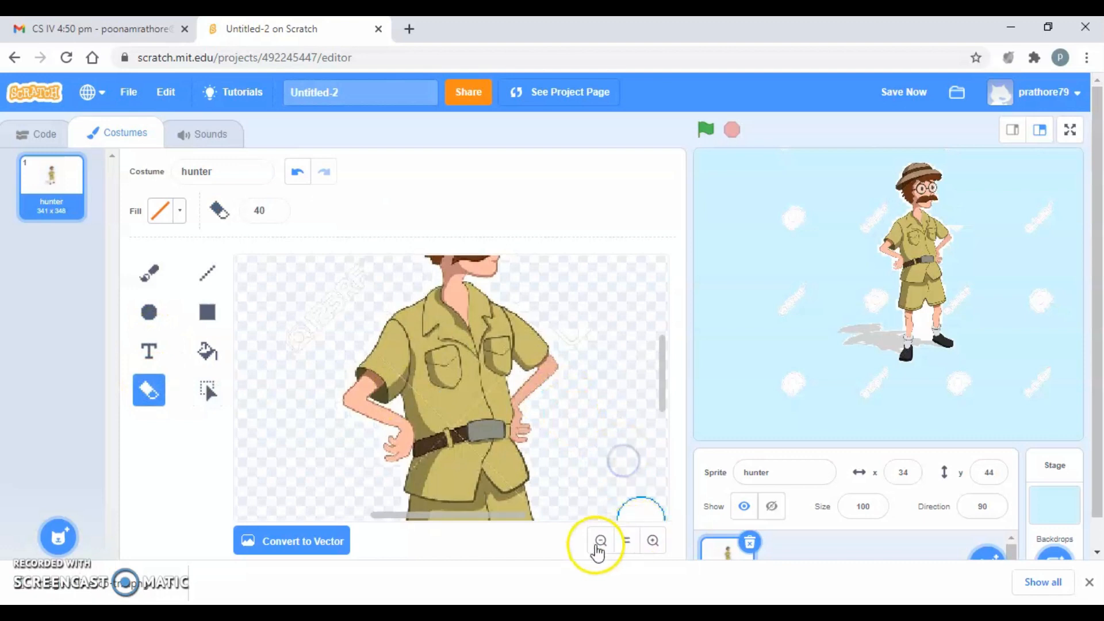
{"action": "left_click", "coordinate": [601, 541]}
{"action": "left_click", "coordinate": [601, 542]}
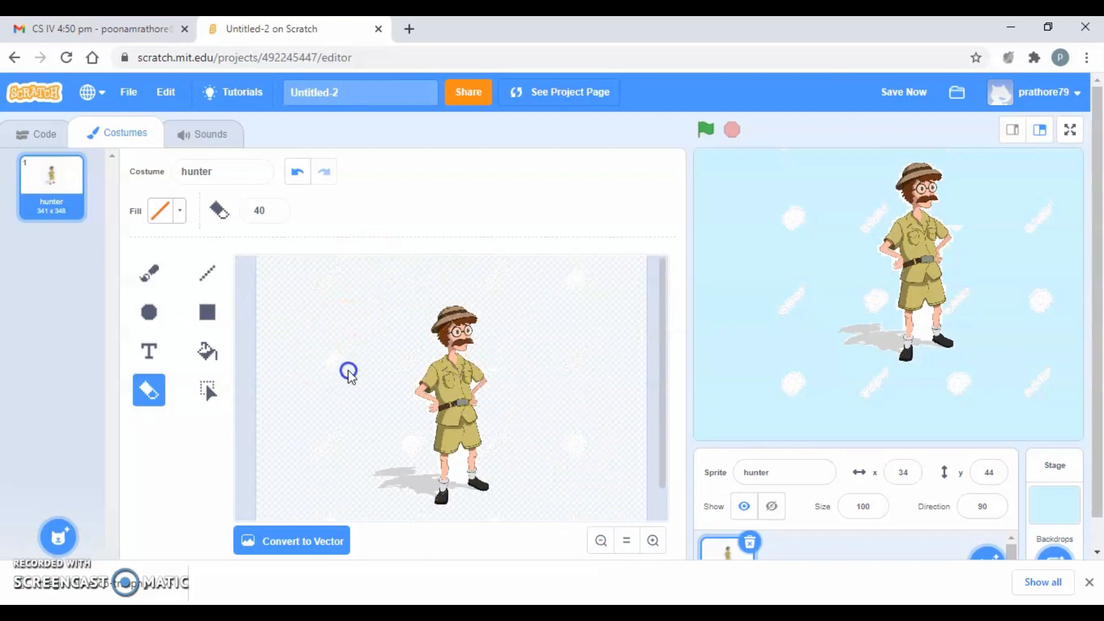
{"action": "left_click_drag", "start_coordinate": [343, 379], "coordinate": [357, 365]}
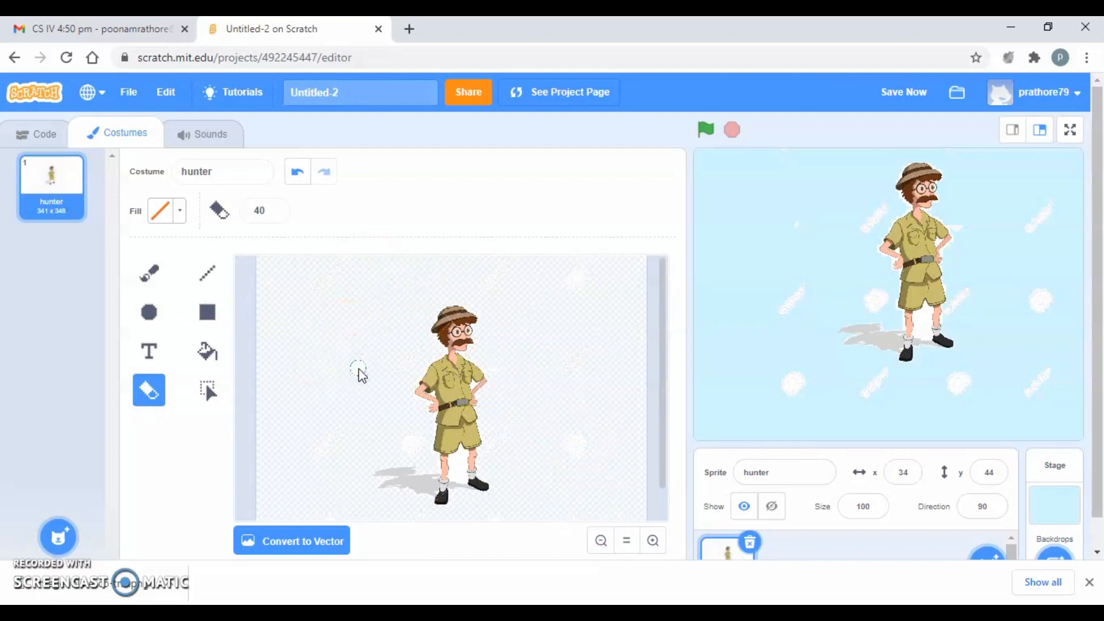
{"action": "left_click_drag", "start_coordinate": [330, 326], "coordinate": [371, 300]}
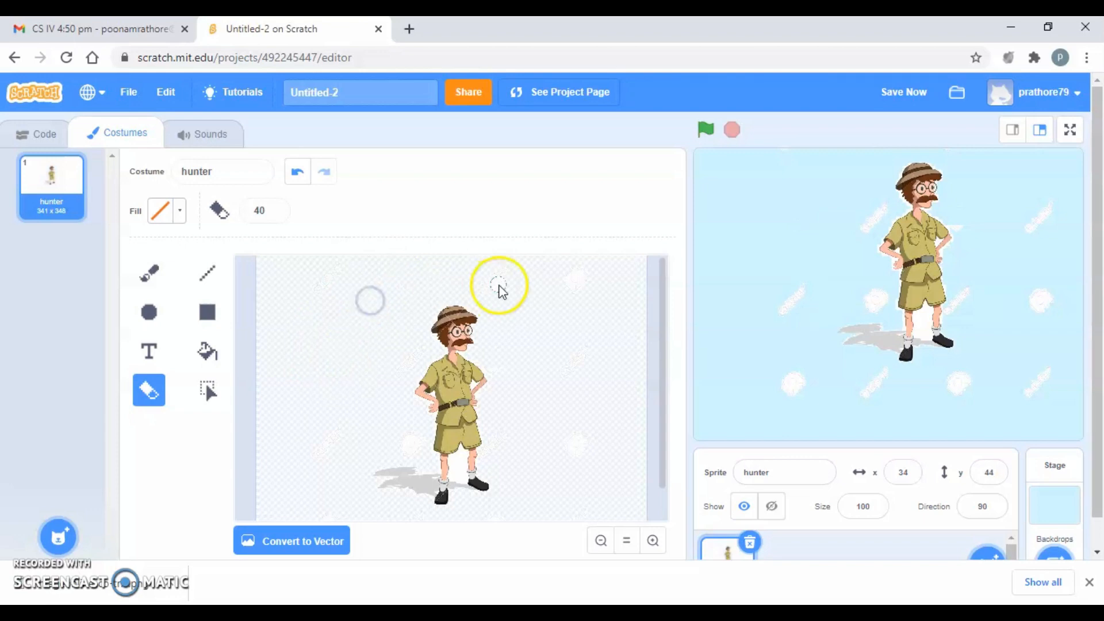
Step: Select and delete the tall watermarked areas on the right and left sides of the hunter
{"action": "mouse_move", "coordinate": [499, 285]}
{"action": "left_mouse_down"}
{"action": "mouse_move", "coordinate": [506, 269]}
{"action": "mouse_move", "coordinate": [535, 422]}
{"action": "mouse_move", "coordinate": [603, 505]}
{"action": "mouse_move", "coordinate": [652, 520]}
{"action": "left_mouse_up"}
{"action": "left_click", "coordinate": [208, 391]}
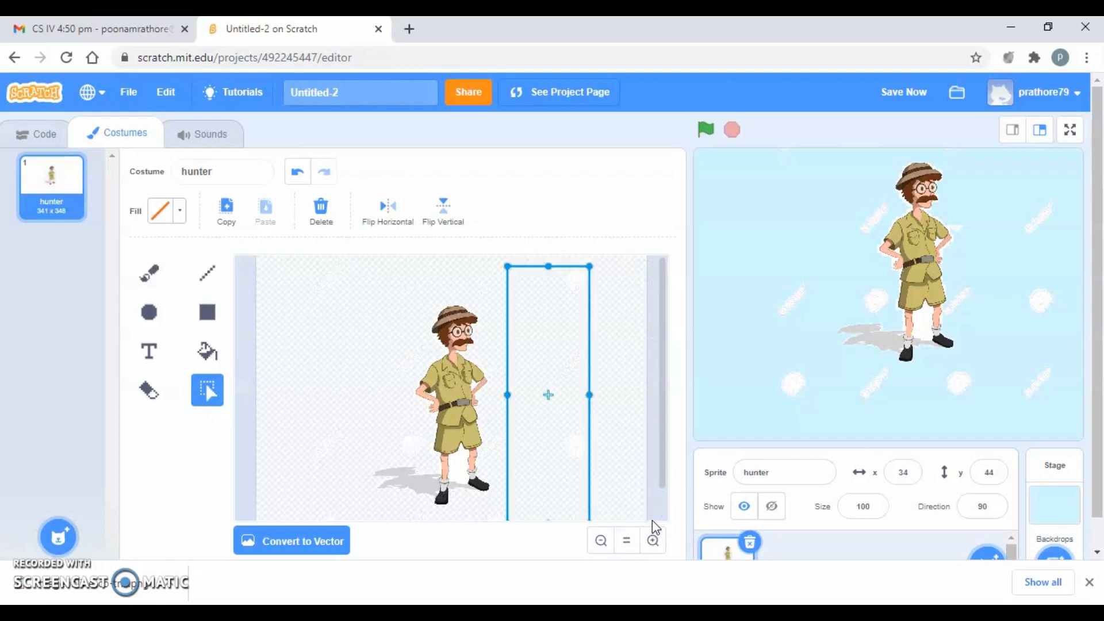
{"action": "key", "text": "Delete"}
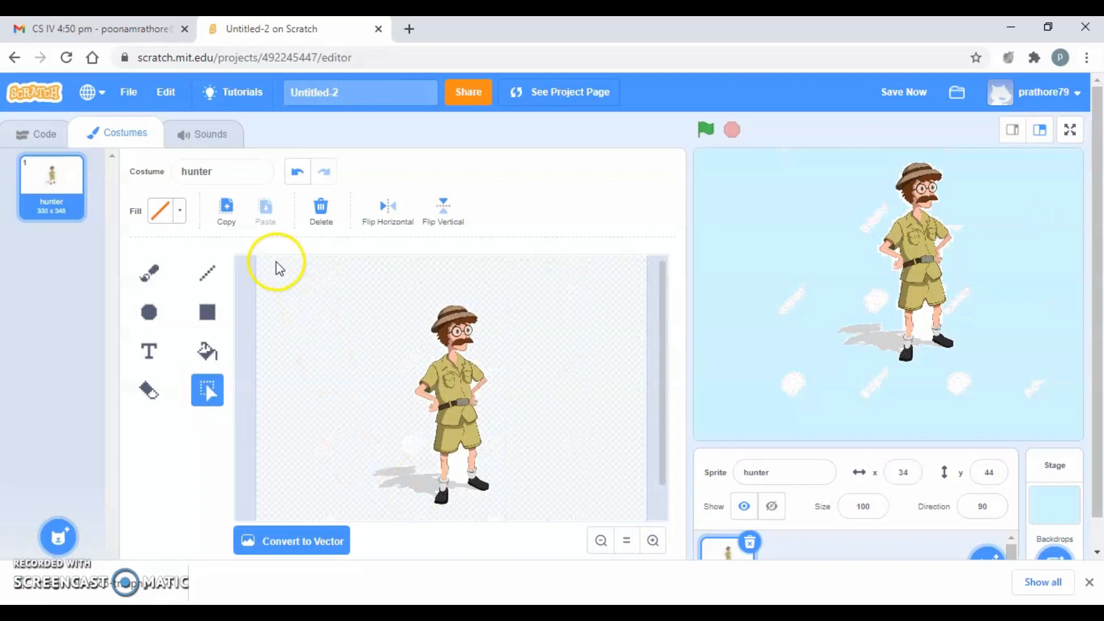
{"action": "left_click_drag", "start_coordinate": [265, 263], "coordinate": [291, 364]}
{"action": "left_click_drag", "start_coordinate": [379, 513], "coordinate": [412, 531]}
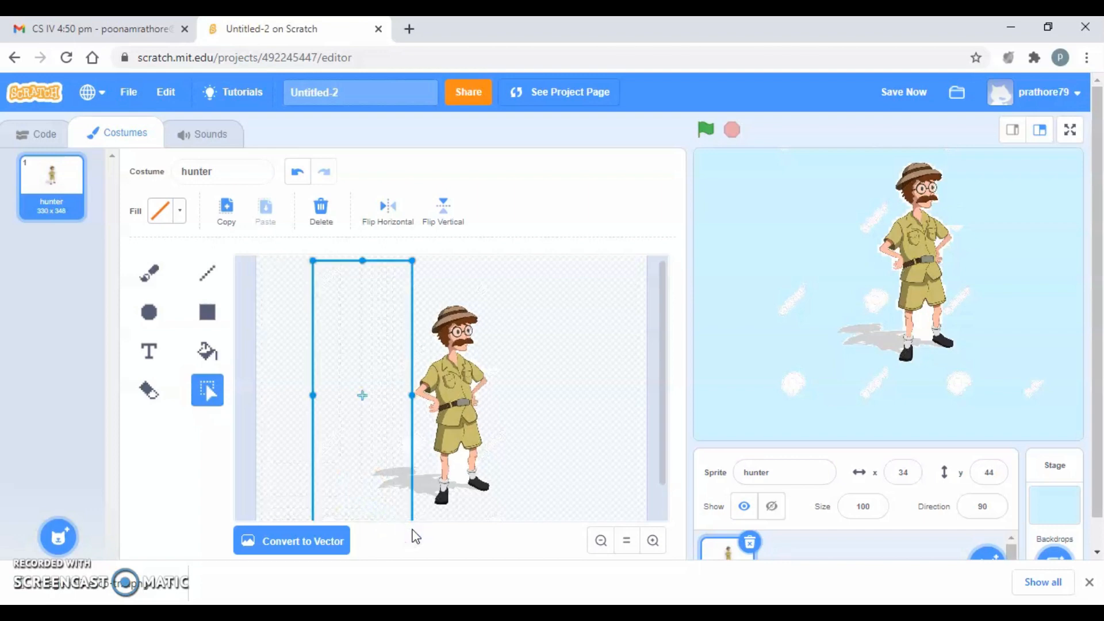
{"action": "key", "text": "Delete"}
Step: Select and delete the watermarked strip below the hunter's feet
{"action": "scroll", "coordinate": [460, 426], "scroll_direction": "down", "scroll_amount": 1}
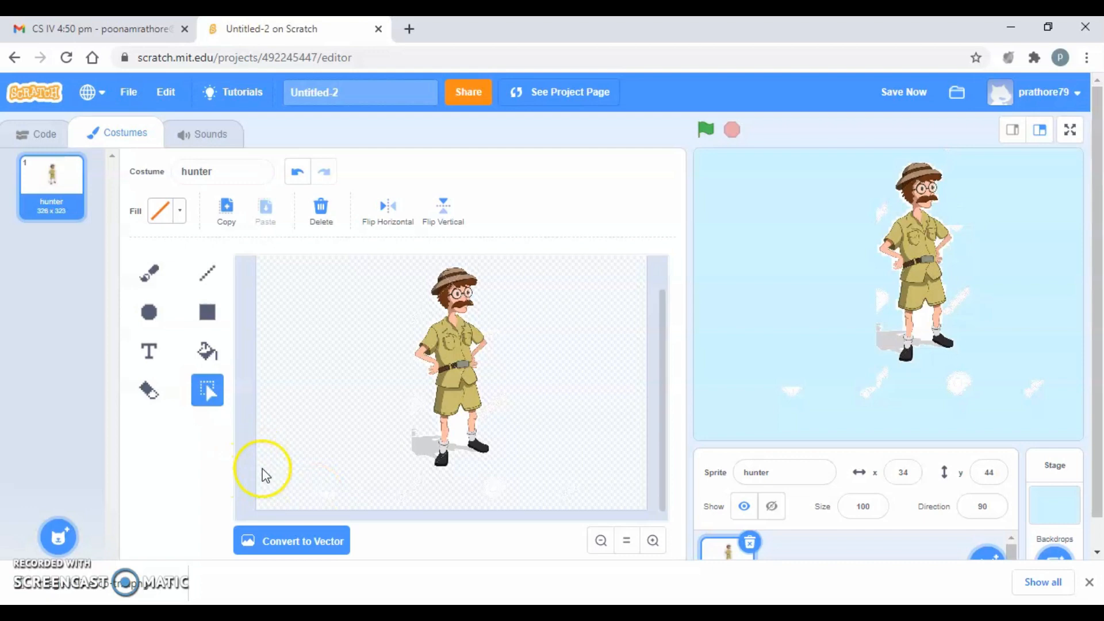
{"action": "left_click_drag", "start_coordinate": [262, 469], "coordinate": [653, 549]}
{"action": "key", "text": "Delete"}
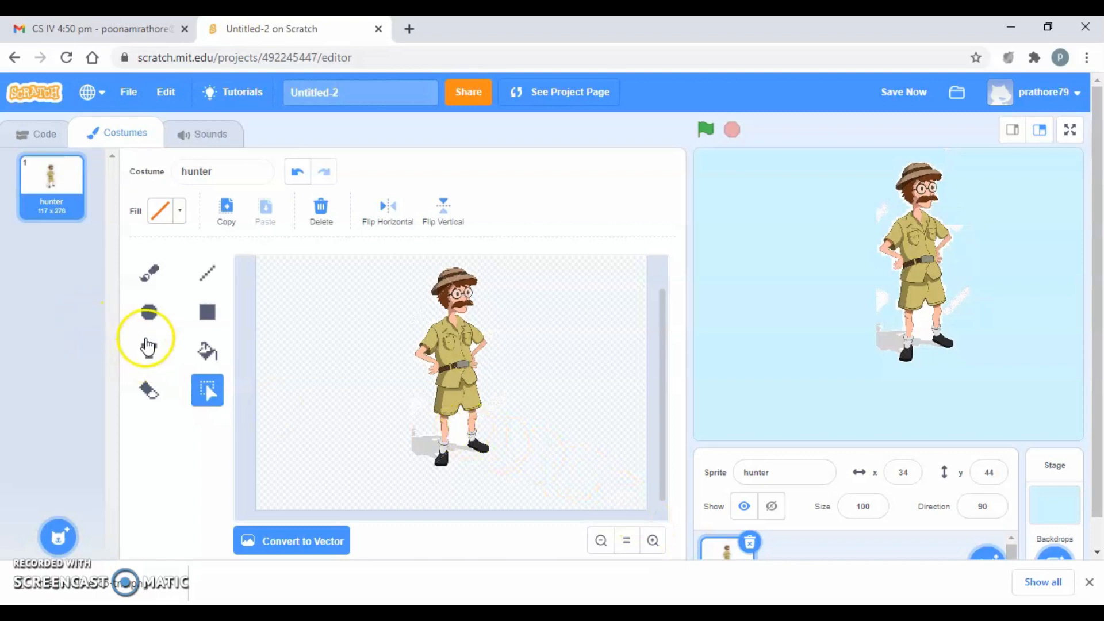
Step: Reduce the eraser size to 23 for detailed cleanup around the hunter's legs
{"action": "left_click", "coordinate": [149, 389]}
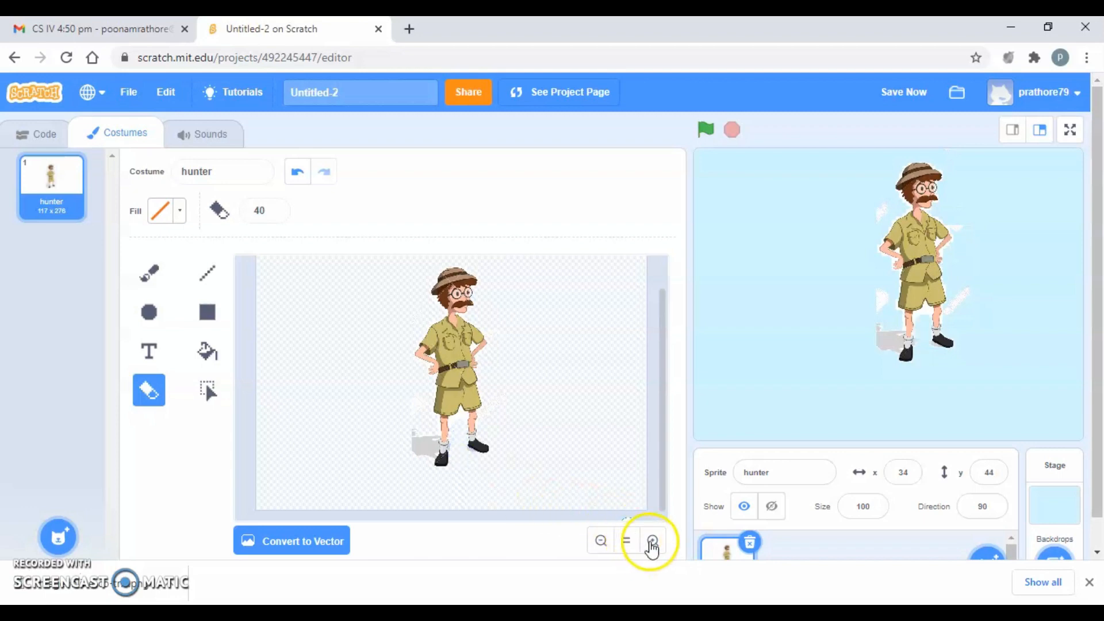
{"action": "left_click", "coordinate": [653, 542]}
{"action": "left_click", "coordinate": [653, 542]}
{"action": "scroll", "coordinate": [524, 456], "scroll_direction": "down", "scroll_amount": 3}
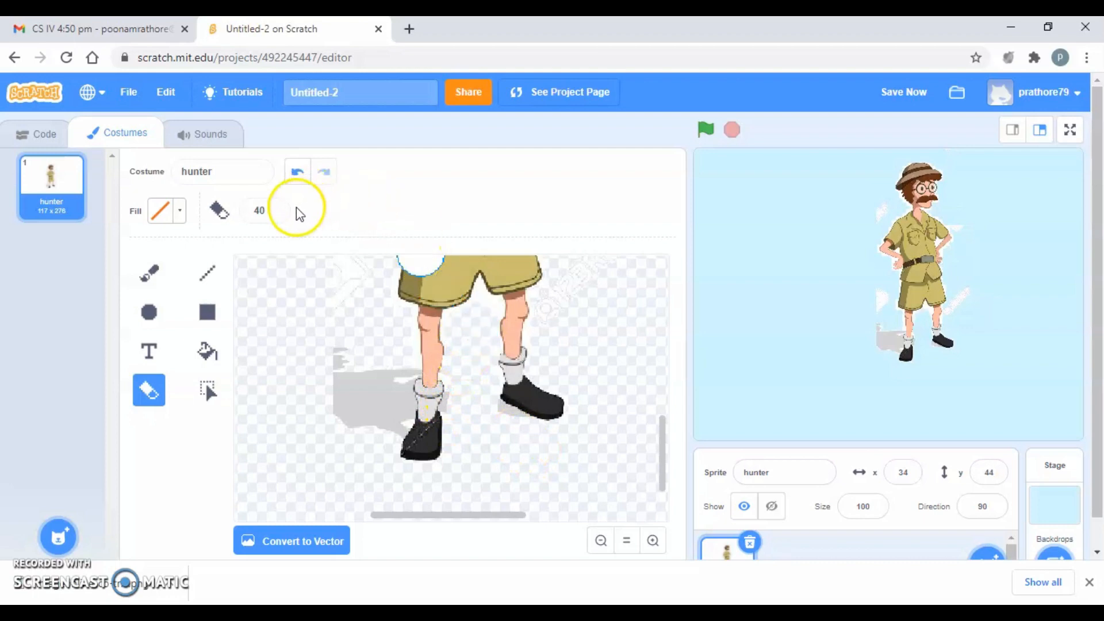
{"action": "left_click", "coordinate": [276, 214]}
{"action": "left_click", "coordinate": [276, 214]}
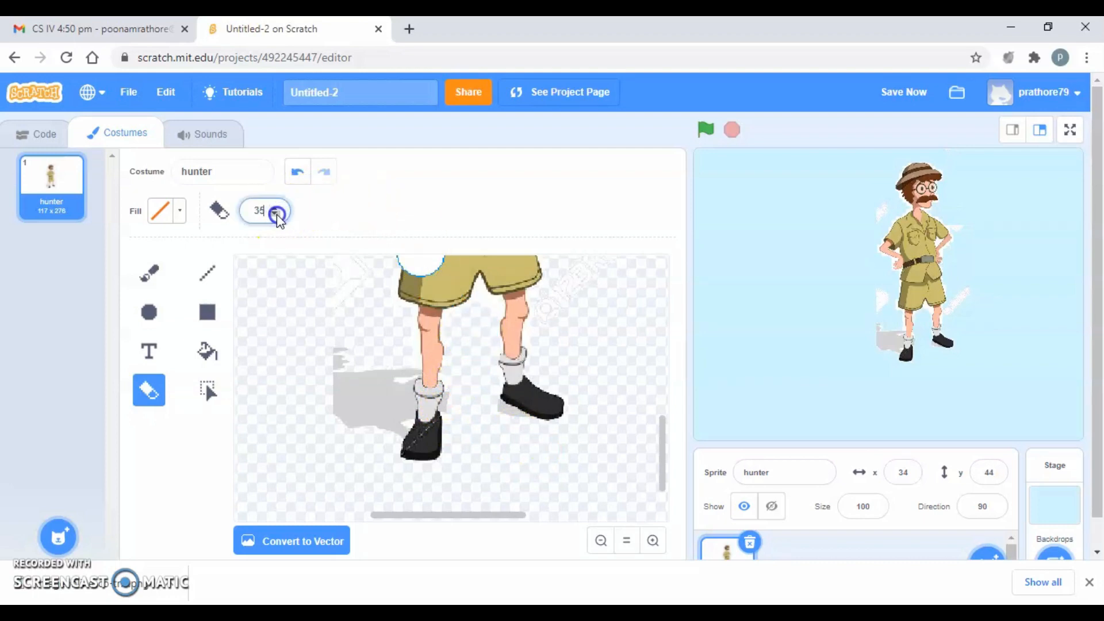
{"action": "left_click", "coordinate": [277, 214]}
{"action": "left_click", "coordinate": [276, 214]}
{"action": "left_click", "coordinate": [276, 214]}
{"action": "left_click", "coordinate": [277, 213]}
{"action": "left_click", "coordinate": [277, 213]}
{"action": "left_click", "coordinate": [277, 214]}
{"action": "left_click", "coordinate": [277, 214]}
{"action": "left_click", "coordinate": [276, 214]}
Step: Erase the grey shadow and marks around the hunter's legs, undoing the stroke that cuts into the shoe
{"action": "left_click_drag", "start_coordinate": [460, 338], "coordinate": [460, 323]}
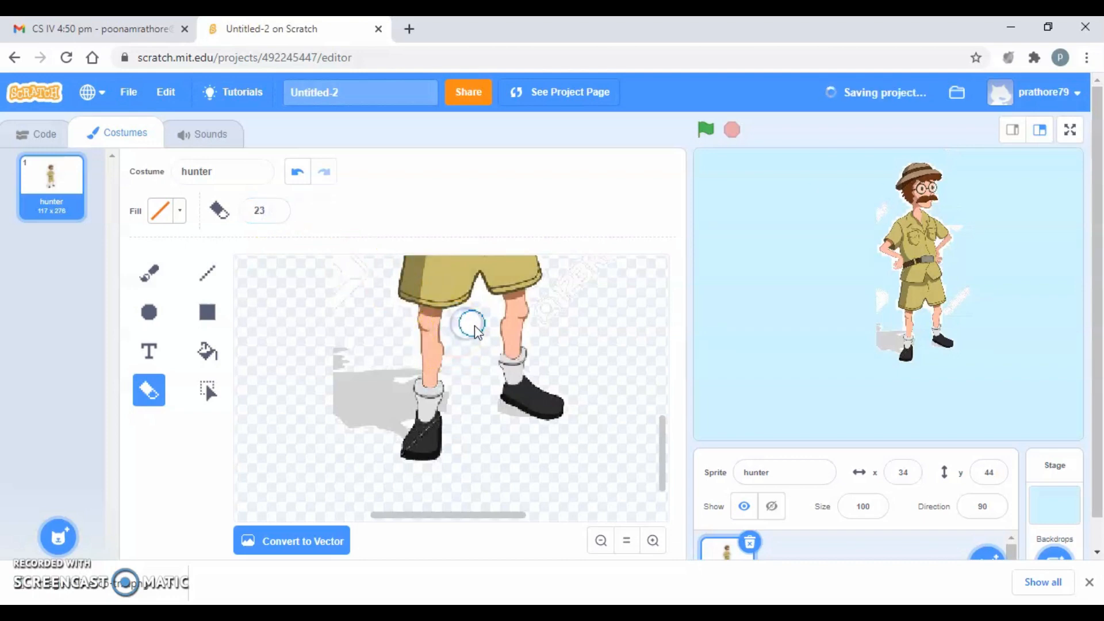
{"action": "left_click", "coordinate": [488, 308]}
{"action": "left_click_drag", "start_coordinate": [487, 331], "coordinate": [472, 387]}
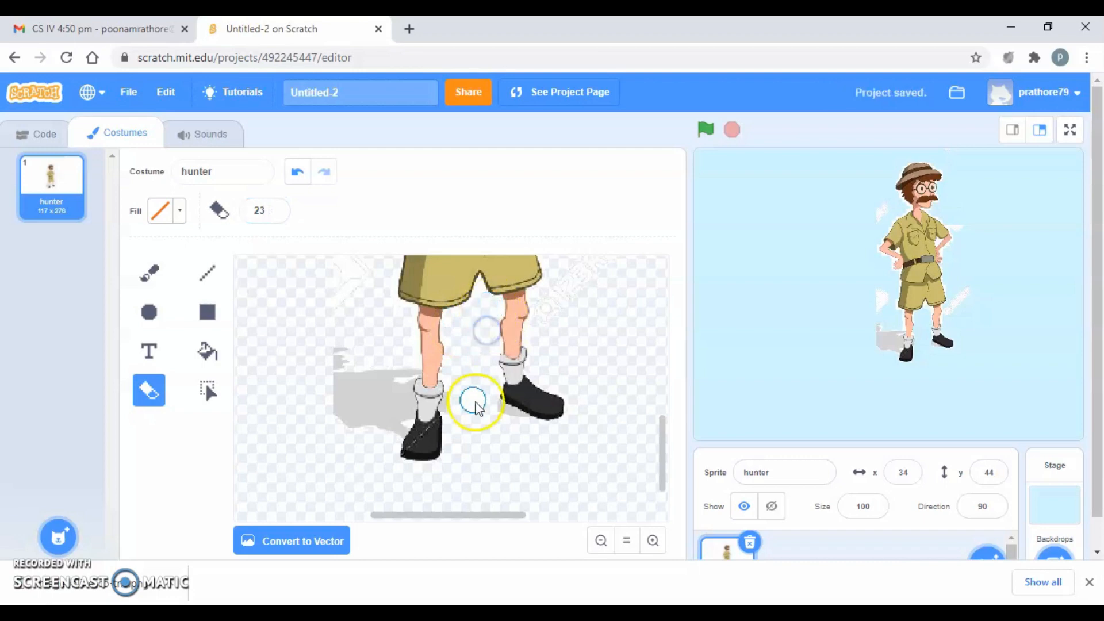
{"action": "mouse_move", "coordinate": [374, 314]}
{"action": "left_mouse_down"}
{"action": "mouse_move", "coordinate": [329, 284]}
{"action": "mouse_move", "coordinate": [368, 258]}
{"action": "mouse_move", "coordinate": [362, 411]}
{"action": "mouse_move", "coordinate": [336, 401]}
{"action": "mouse_move", "coordinate": [358, 426]}
{"action": "mouse_move", "coordinate": [391, 377]}
{"action": "mouse_move", "coordinate": [384, 396]}
{"action": "mouse_move", "coordinate": [397, 423]}
{"action": "left_mouse_up"}
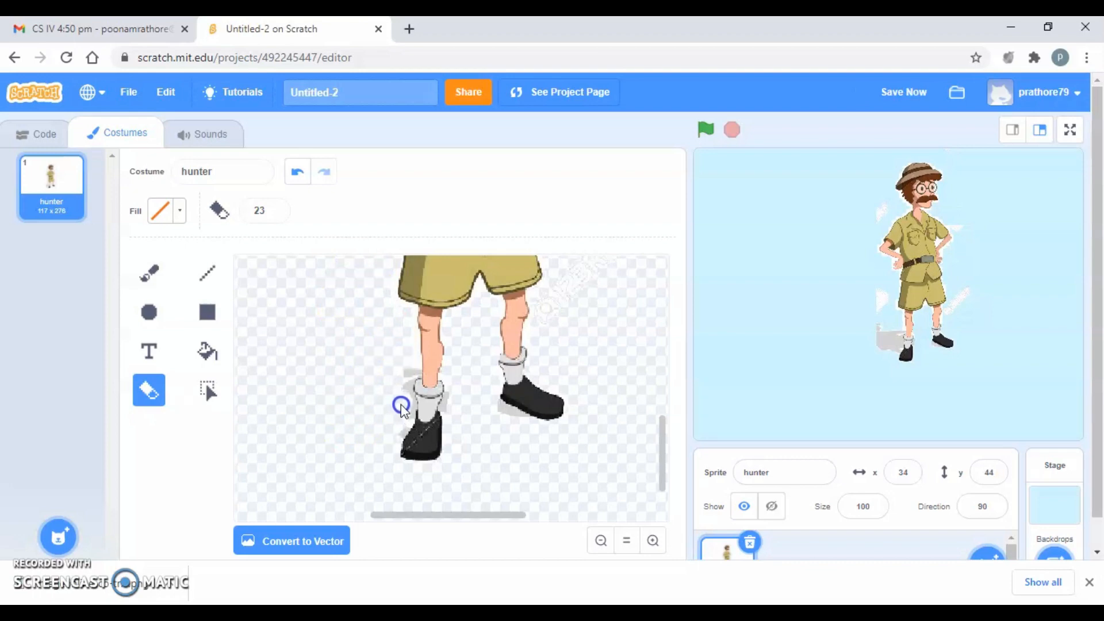
{"action": "mouse_move", "coordinate": [404, 378]}
{"action": "left_mouse_down"}
{"action": "mouse_move", "coordinate": [435, 390]}
{"action": "mouse_move", "coordinate": [466, 376]}
{"action": "mouse_move", "coordinate": [488, 407]}
{"action": "mouse_move", "coordinate": [597, 399]}
{"action": "mouse_move", "coordinate": [521, 433]}
{"action": "left_mouse_up"}
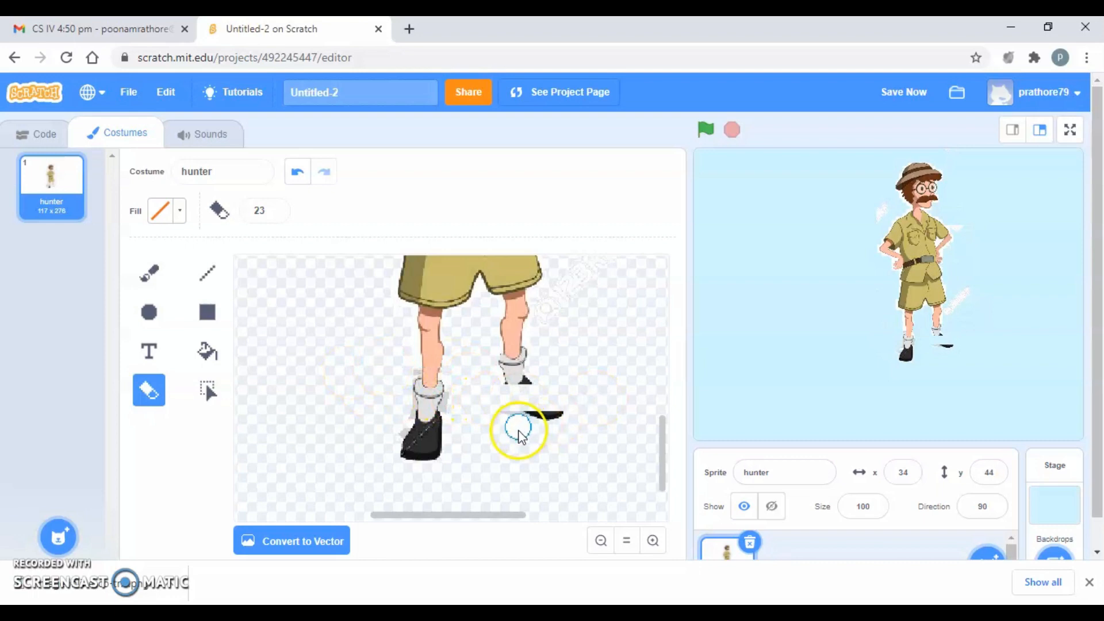
{"action": "left_click", "coordinate": [295, 174]}
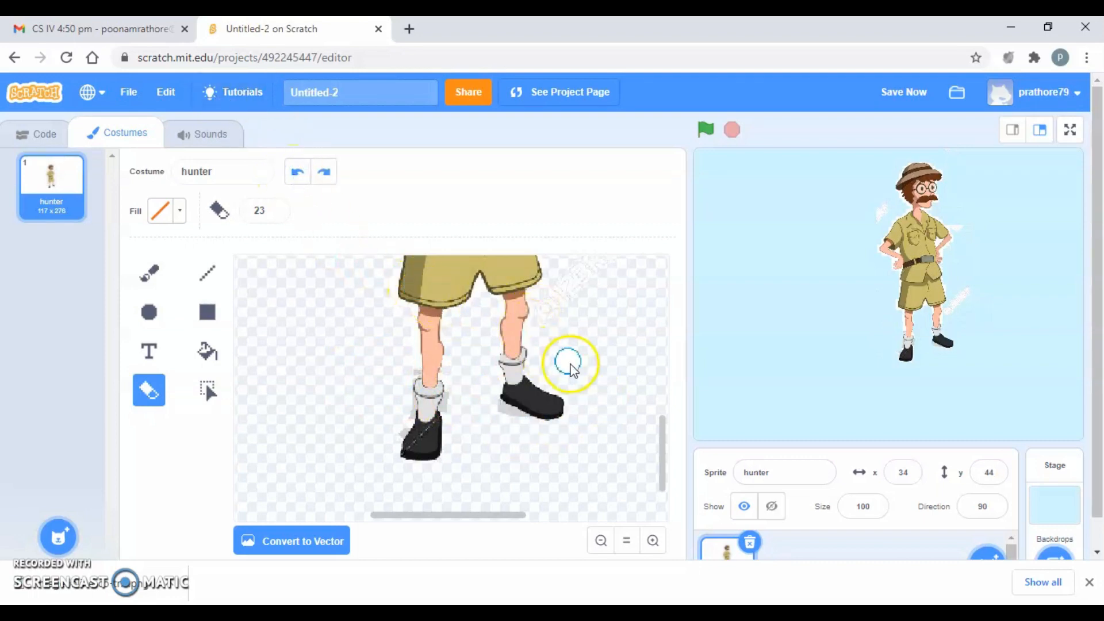
Step: Erase the remaining watermark marks on the right side of the hunter, from the legs up to the shoulder
{"action": "scroll", "coordinate": [570, 365], "scroll_direction": "up", "scroll_amount": 3}
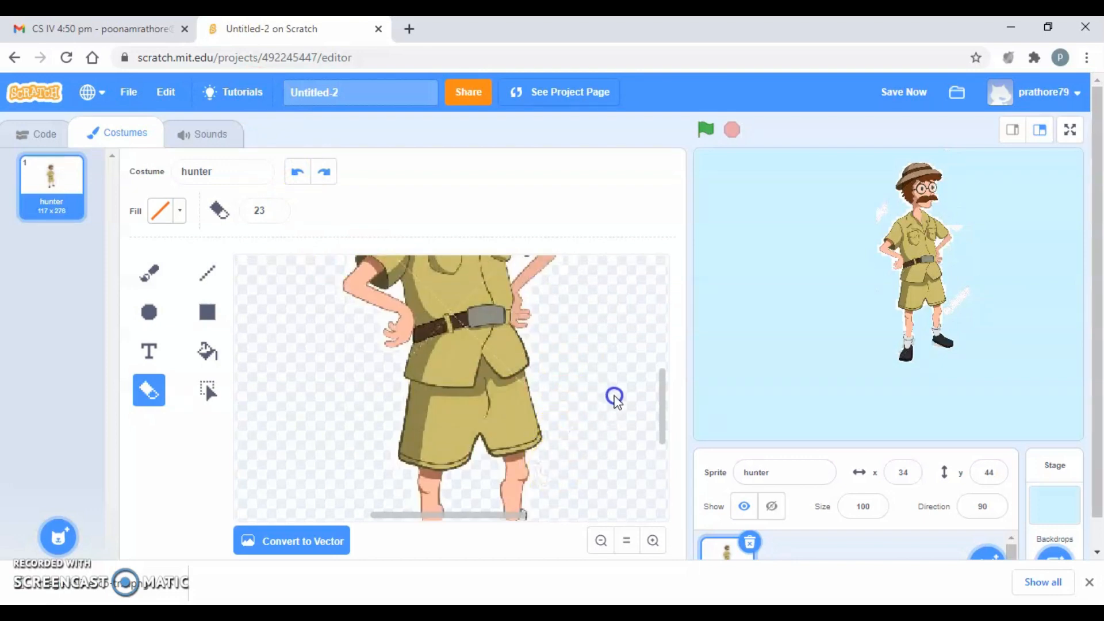
{"action": "scroll", "coordinate": [586, 429], "scroll_direction": "up", "scroll_amount": 2}
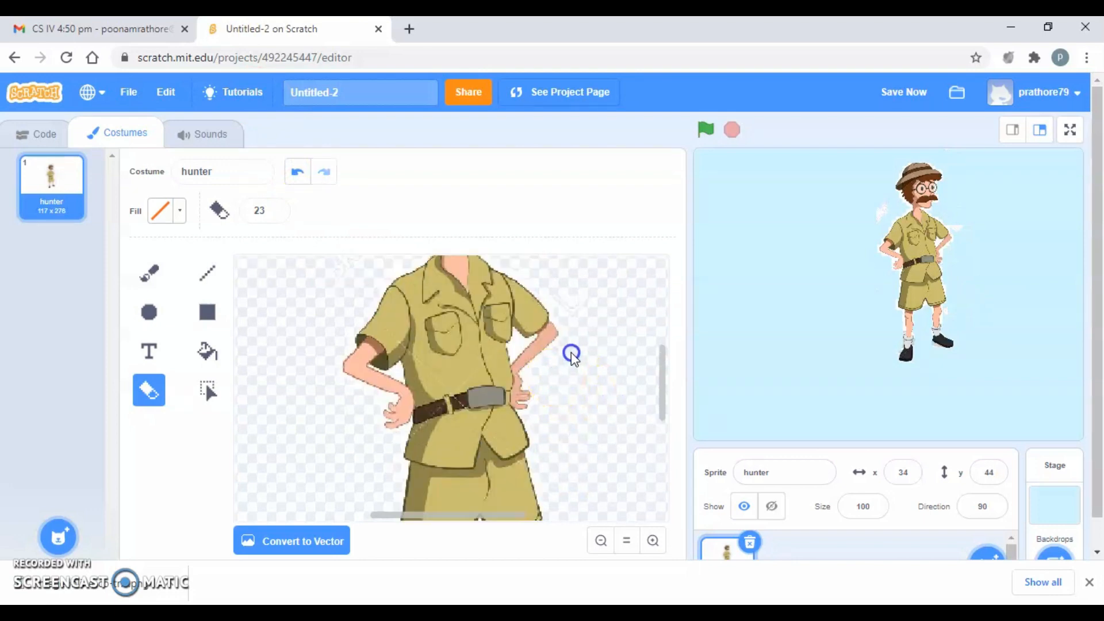
{"action": "scroll", "coordinate": [572, 317], "scroll_direction": "up", "scroll_amount": 2}
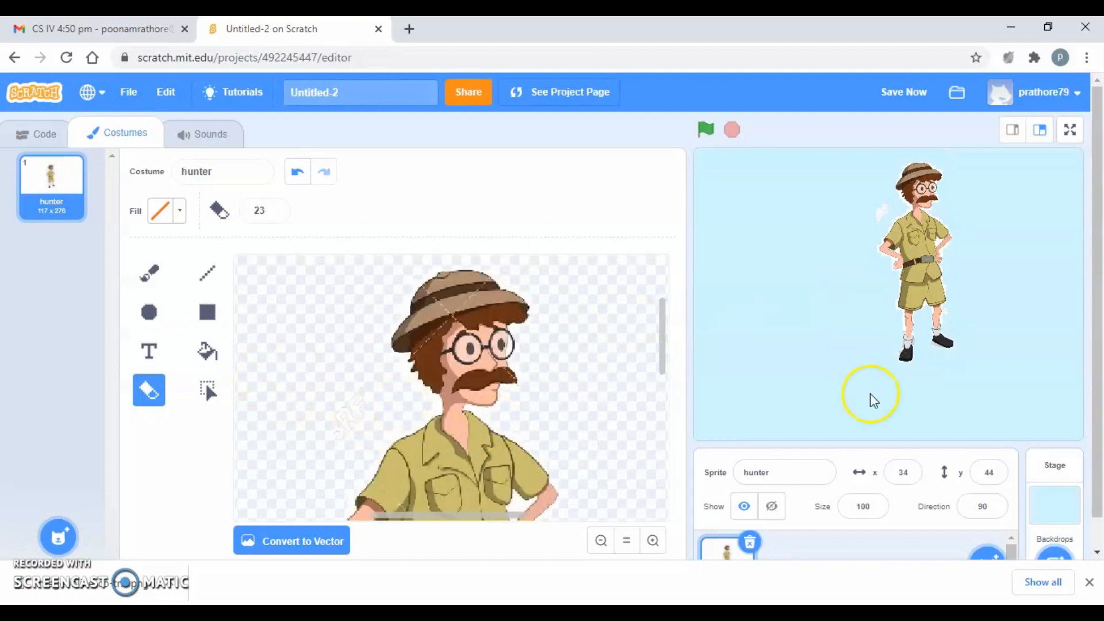
Step: Delete the hunter sprite from the project
{"action": "left_click", "coordinate": [749, 542]}
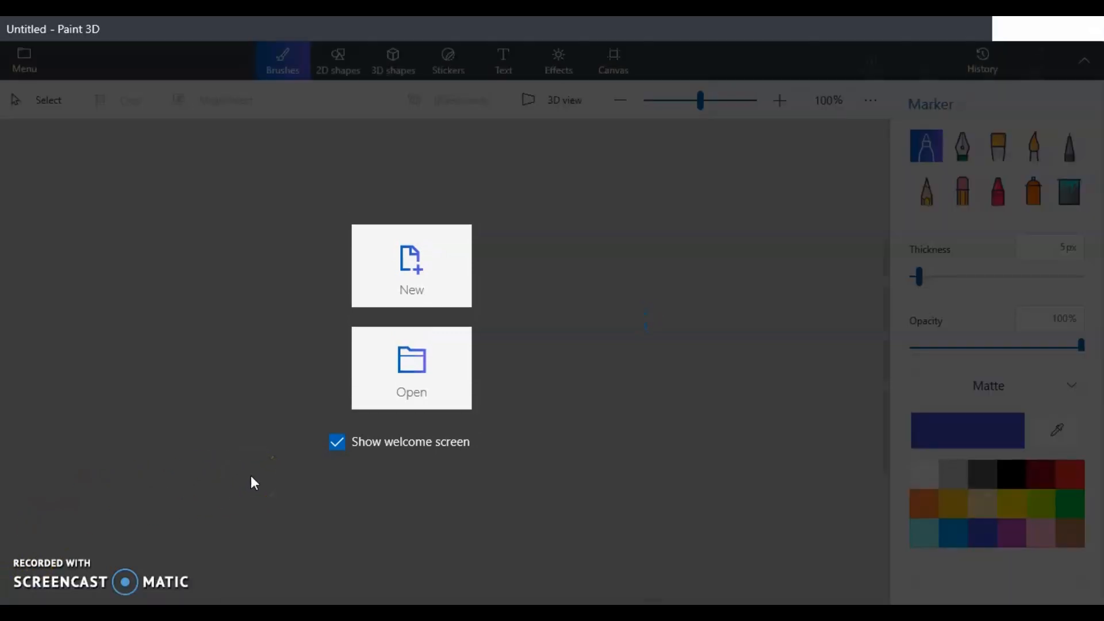
Step: Open the hunter JPG image from the Desktop in Paint 3D
{"action": "left_click", "coordinate": [433, 370]}
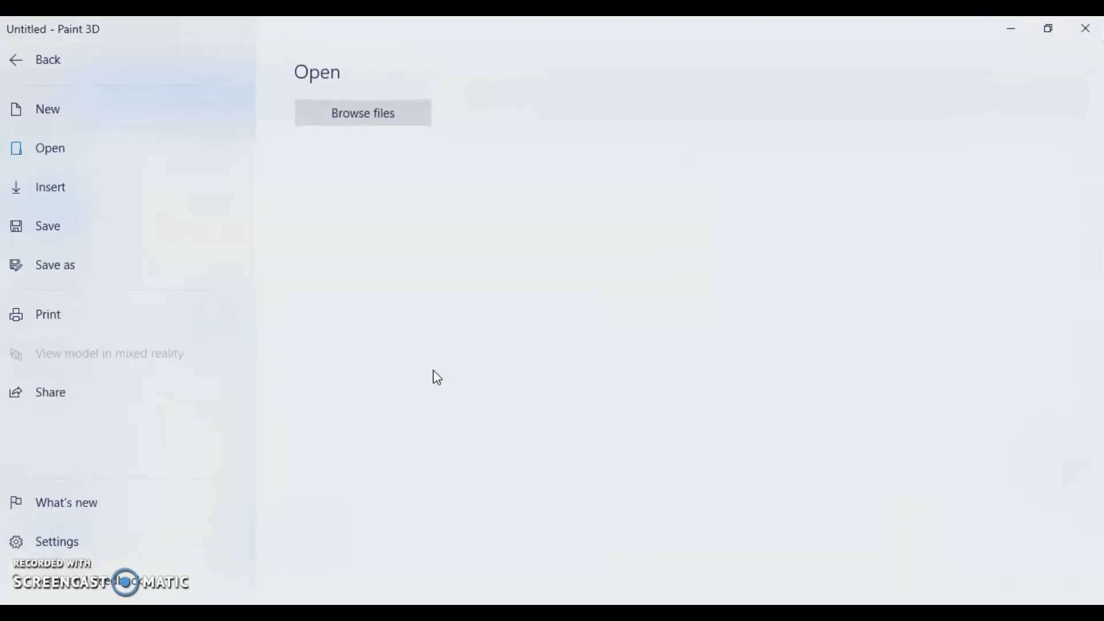
{"action": "left_click", "coordinate": [374, 116]}
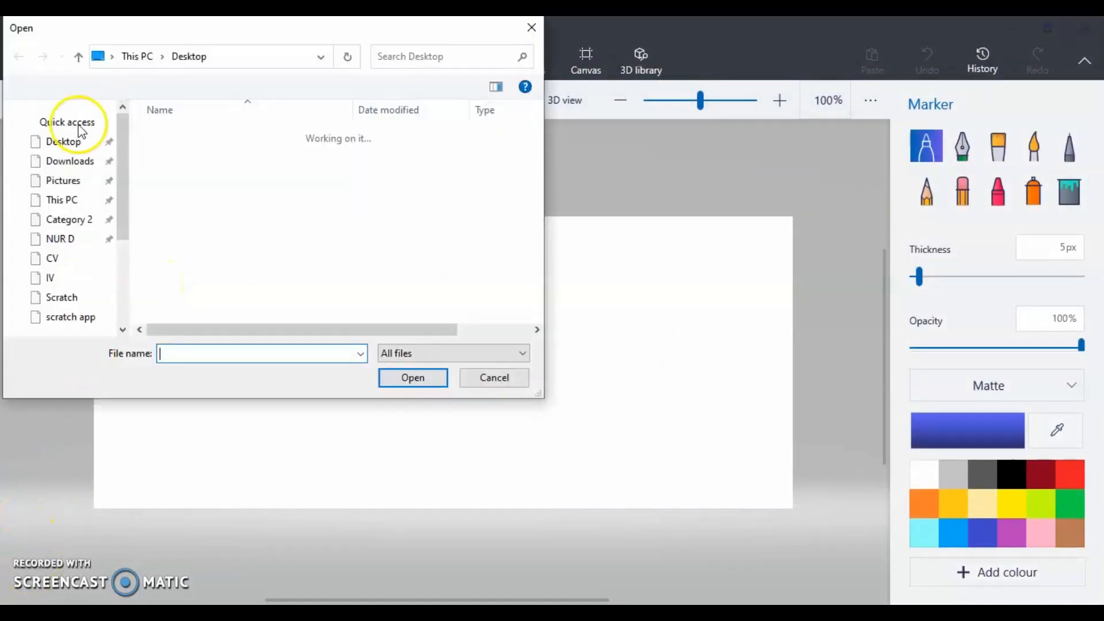
{"action": "left_click", "coordinate": [201, 186]}
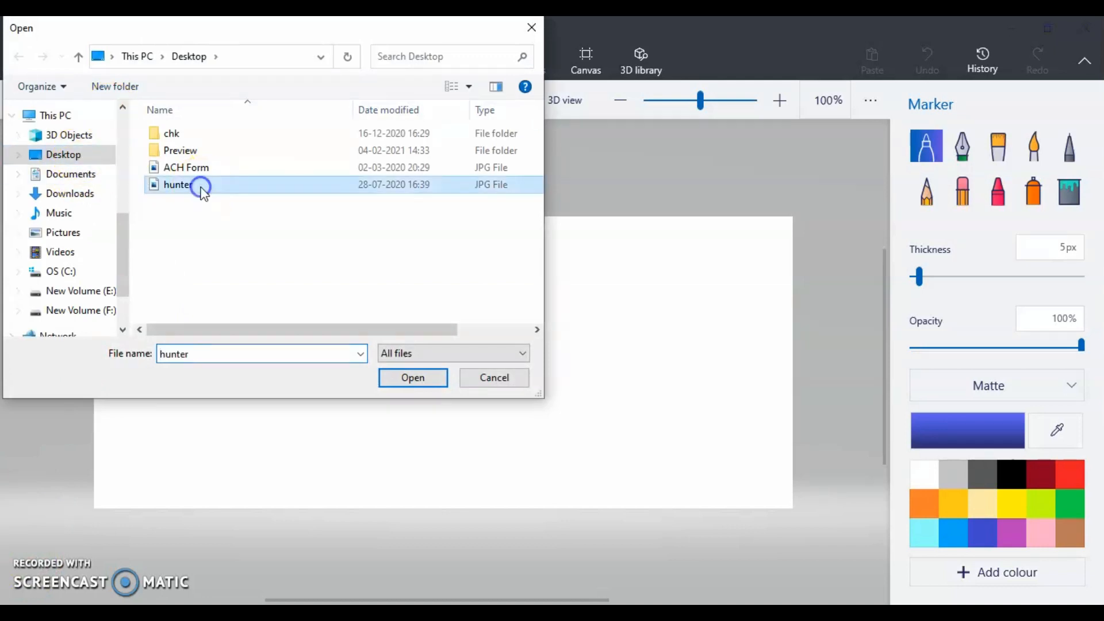
{"action": "left_click", "coordinate": [422, 391]}
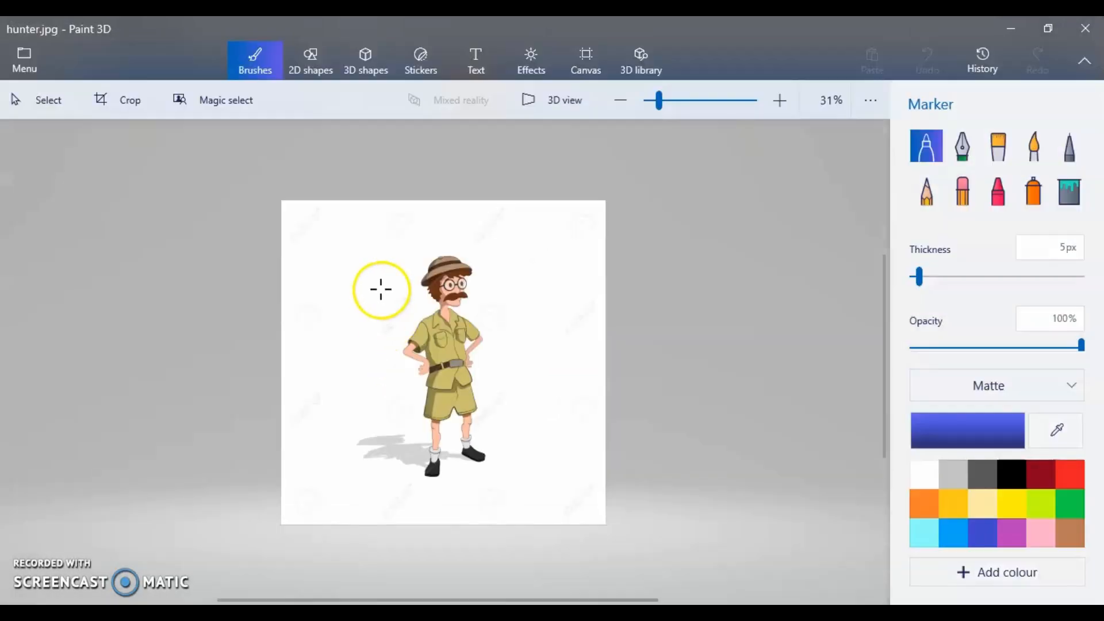
Step: Start a Magic select cutout and tighten the focus area closely around the hunter on all four sides
{"action": "left_click", "coordinate": [248, 110]}
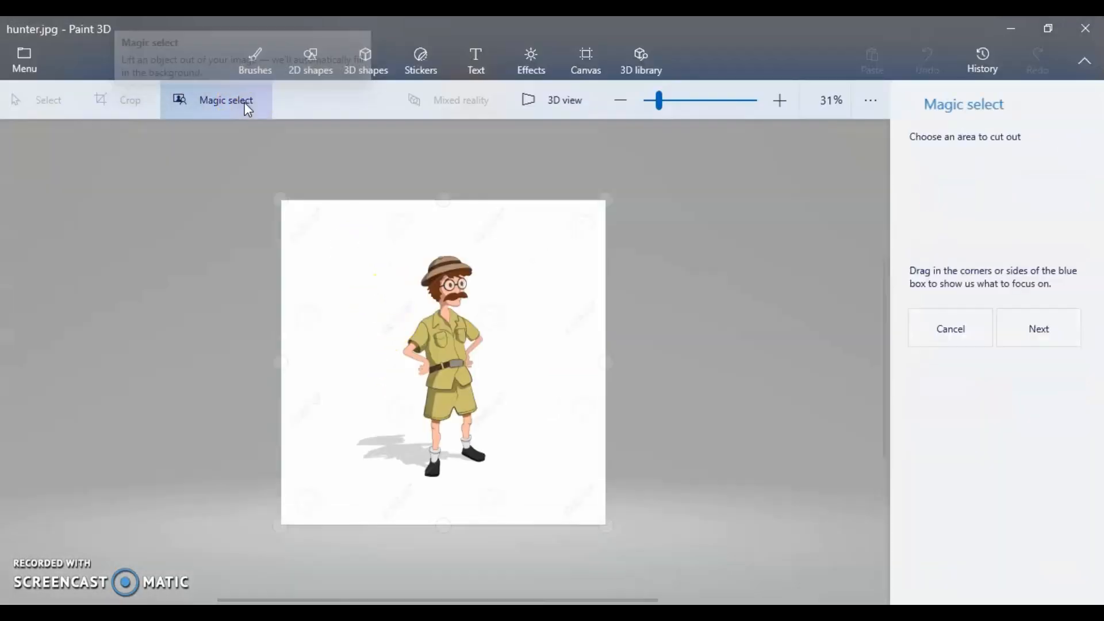
{"action": "left_click_drag", "start_coordinate": [606, 363], "coordinate": [485, 362]}
{"action": "left_click_drag", "start_coordinate": [285, 362], "coordinate": [397, 356]}
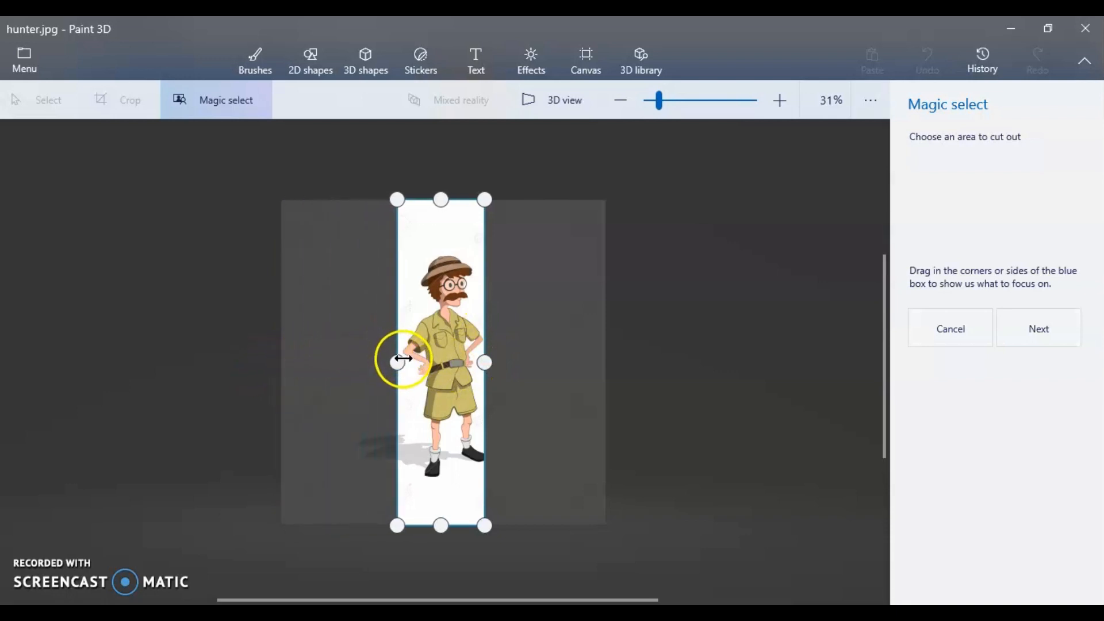
{"action": "left_click_drag", "start_coordinate": [403, 358], "coordinate": [405, 360]}
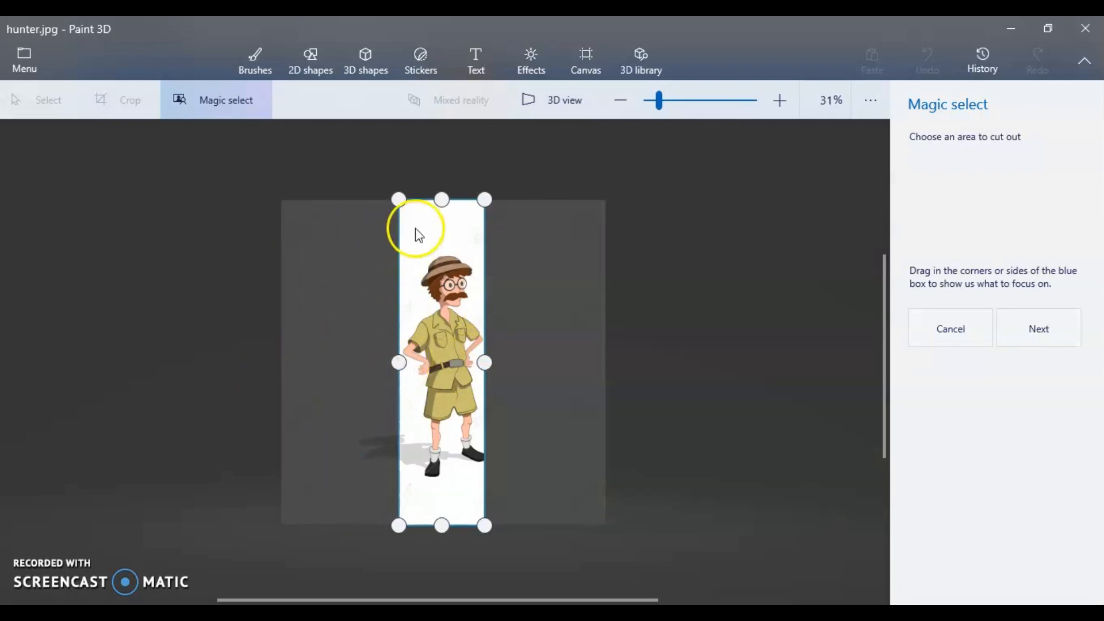
{"action": "left_click_drag", "start_coordinate": [443, 199], "coordinate": [442, 251]}
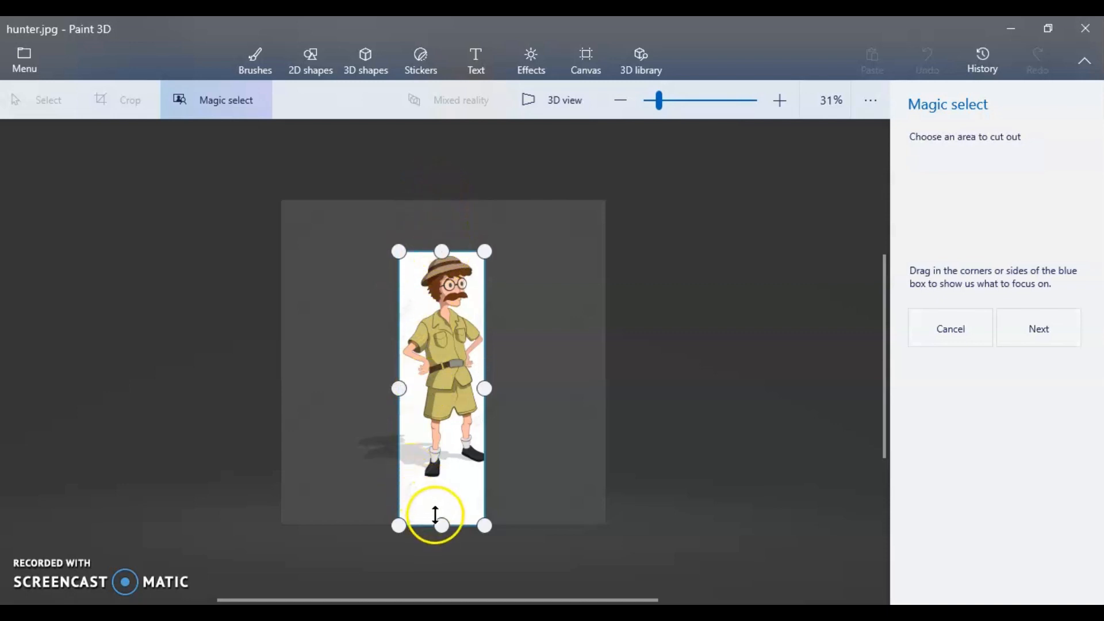
{"action": "left_click_drag", "start_coordinate": [441, 525], "coordinate": [449, 479]}
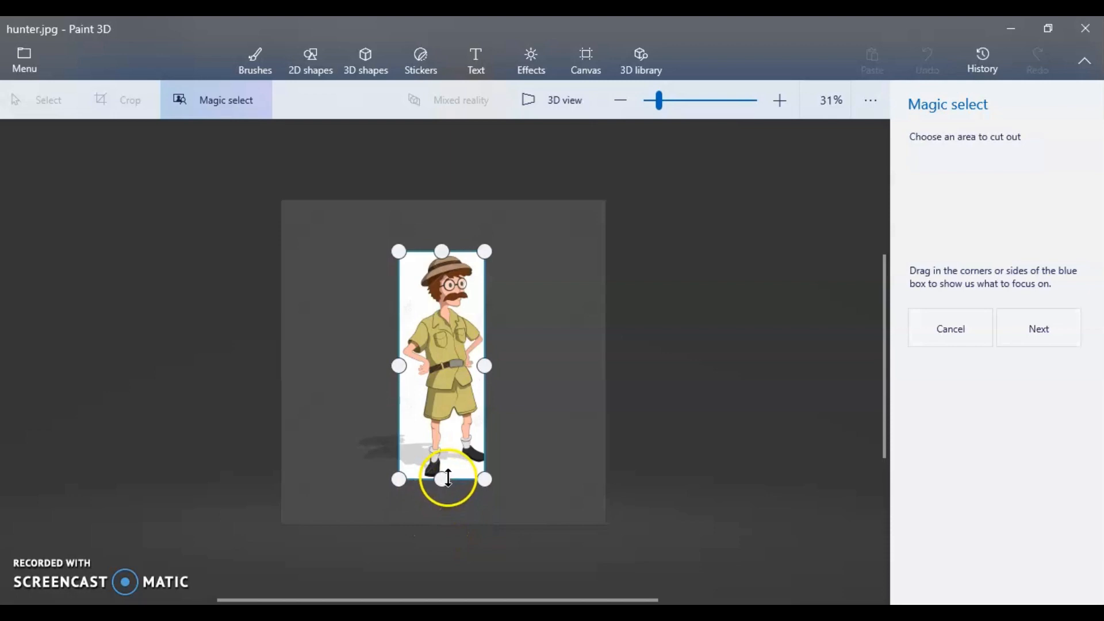
{"action": "left_click", "coordinate": [1043, 335]}
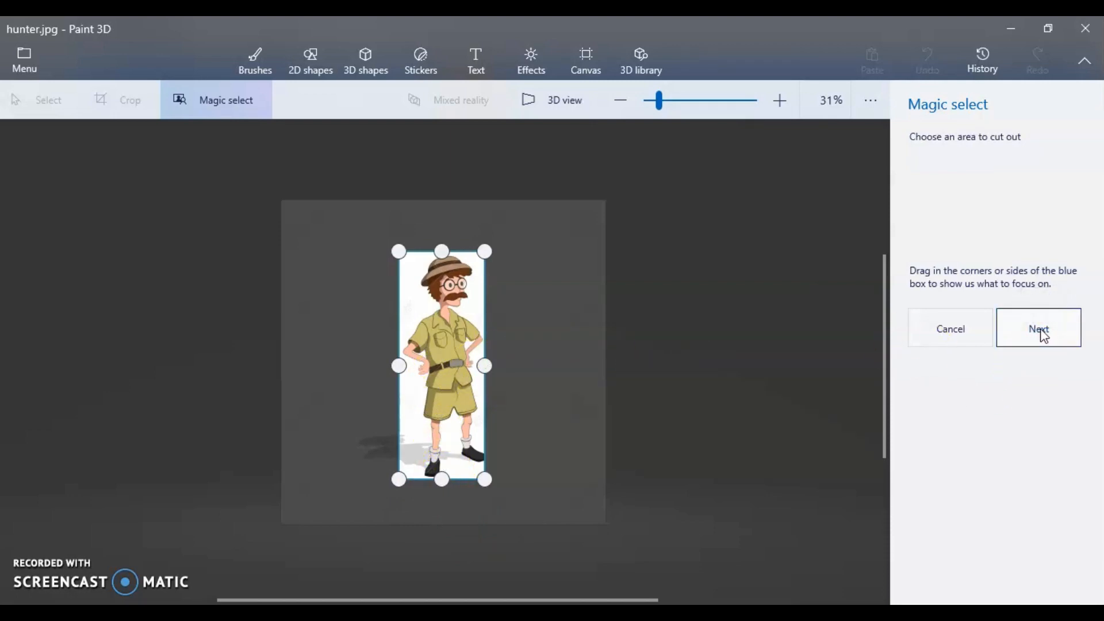
Step: Add the hunter's missing shoes and sock to the cutout
{"action": "left_click", "coordinate": [434, 460]}
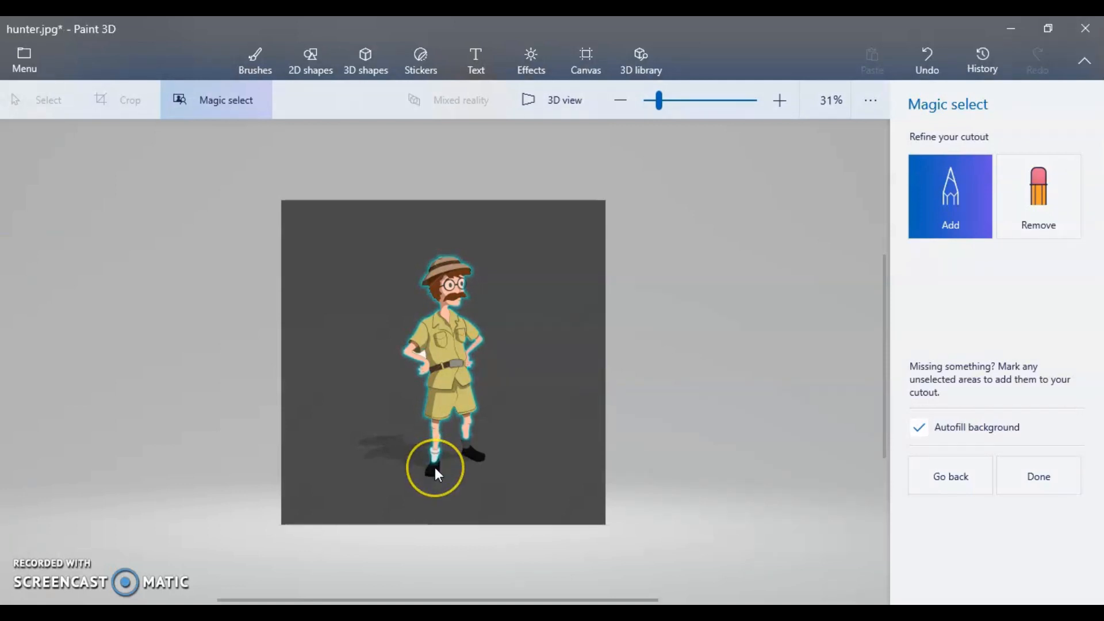
{"action": "left_click", "coordinate": [434, 469]}
{"action": "left_click", "coordinate": [692, 102]}
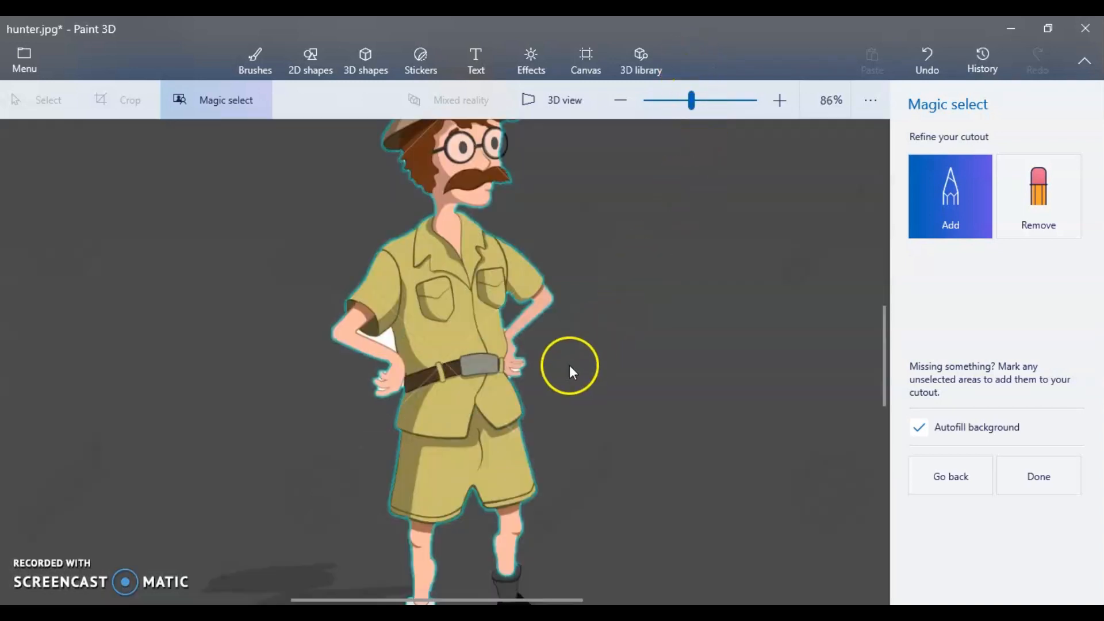
{"action": "scroll", "coordinate": [550, 374], "scroll_direction": "down", "scroll_amount": 2}
{"action": "scroll", "coordinate": [547, 382], "scroll_direction": "down", "scroll_amount": 5}
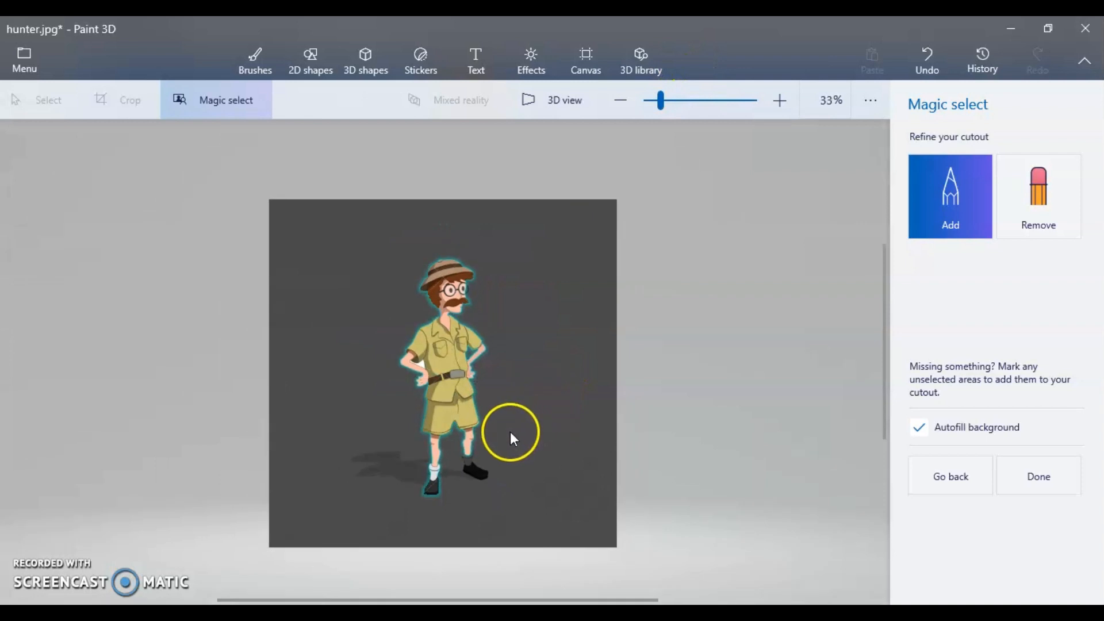
{"action": "scroll", "coordinate": [509, 431], "scroll_direction": "up", "scroll_amount": 3}
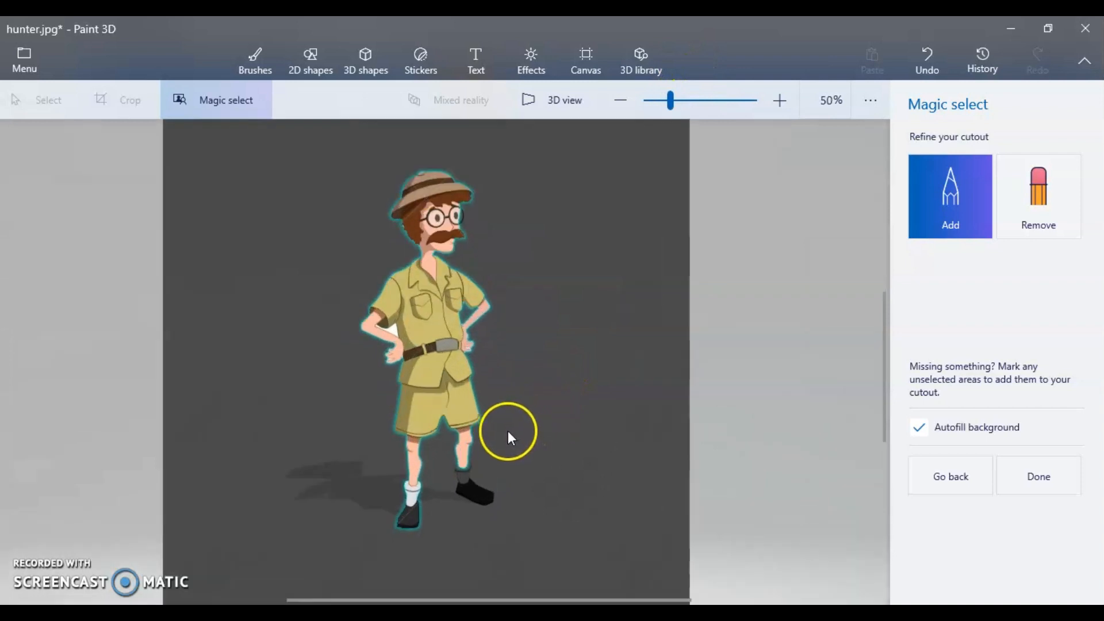
{"action": "left_click", "coordinate": [463, 472]}
{"action": "left_click", "coordinate": [464, 480]}
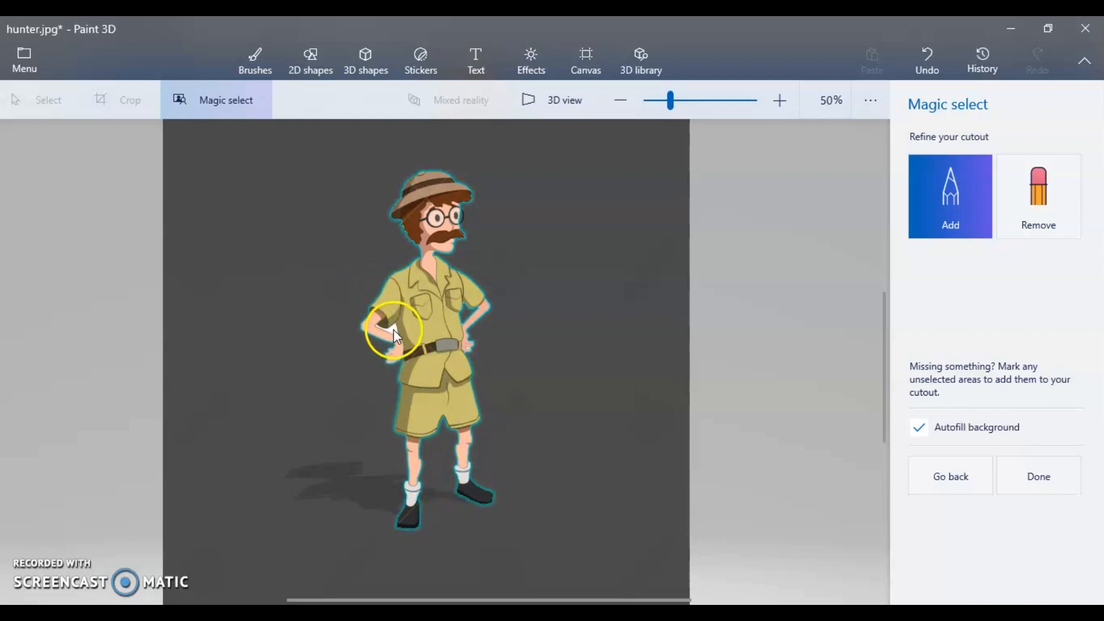
Step: Remove the white gap between the hunter's bent arm and torso from the cutout, and finish the Magic select
{"action": "left_click", "coordinate": [1027, 213]}
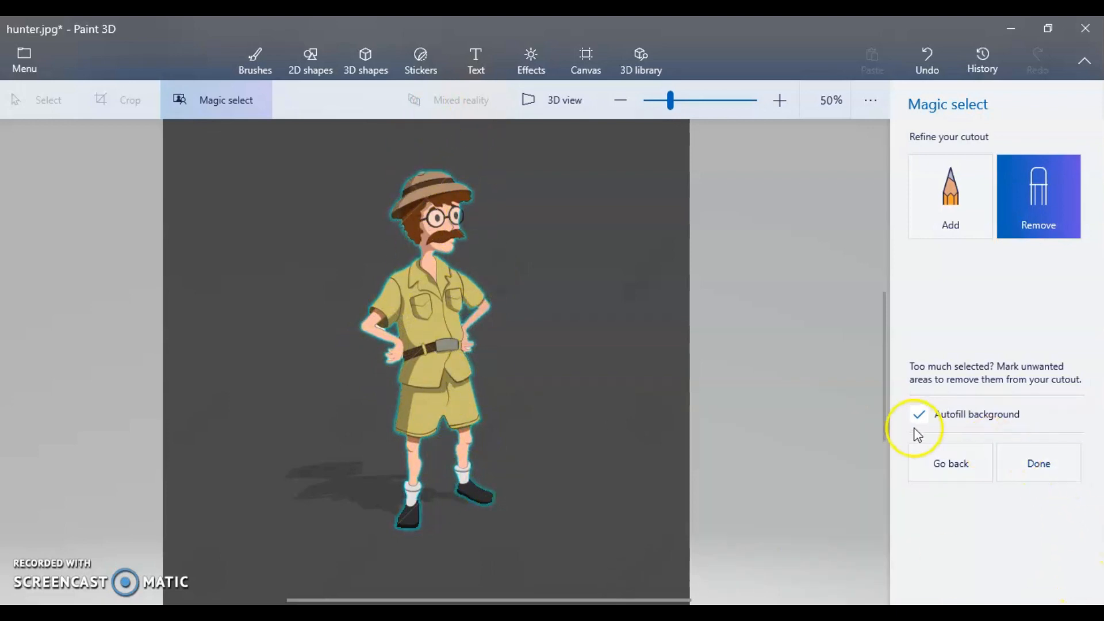
{"action": "left_click", "coordinate": [1038, 463]}
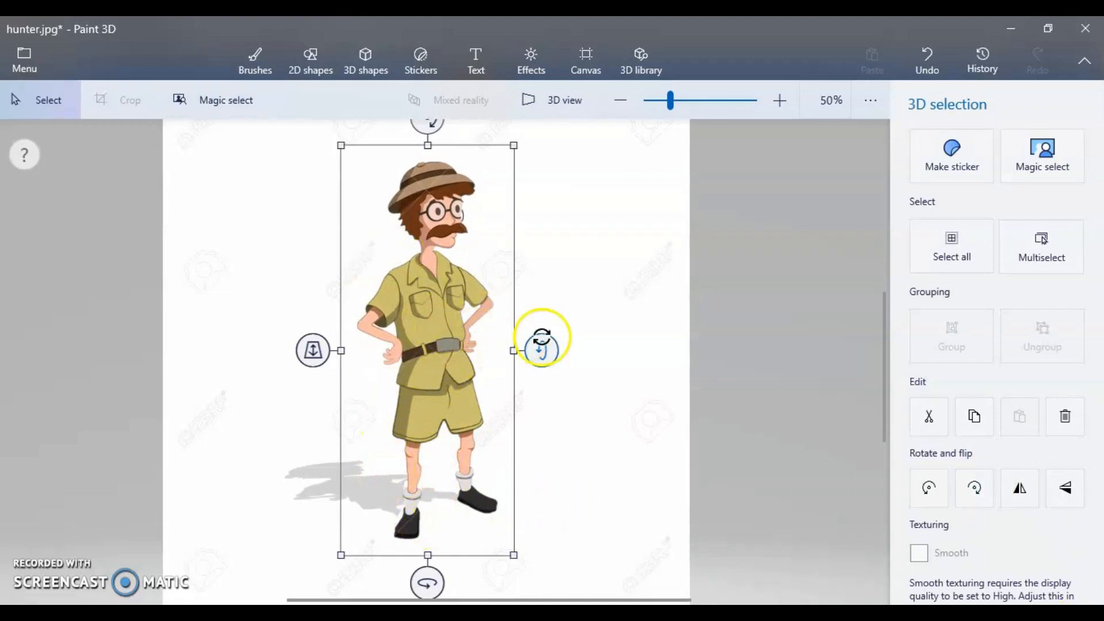
Step: Make the canvas transparent and hide it so only the hunter cutout is shown
{"action": "left_click", "coordinate": [586, 65]}
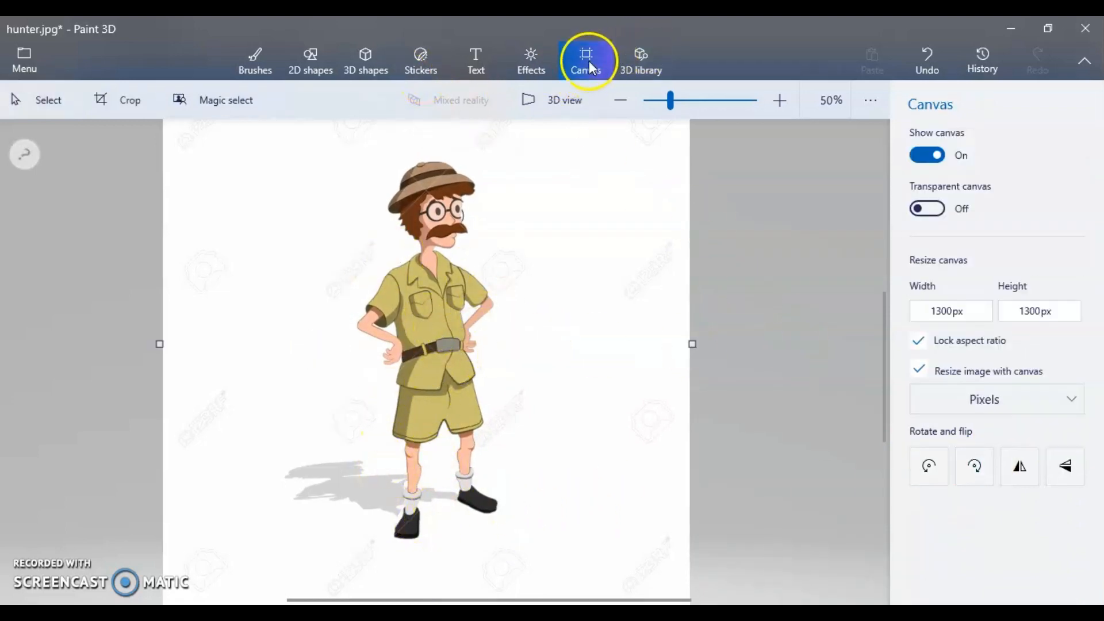
{"action": "left_click", "coordinate": [927, 208]}
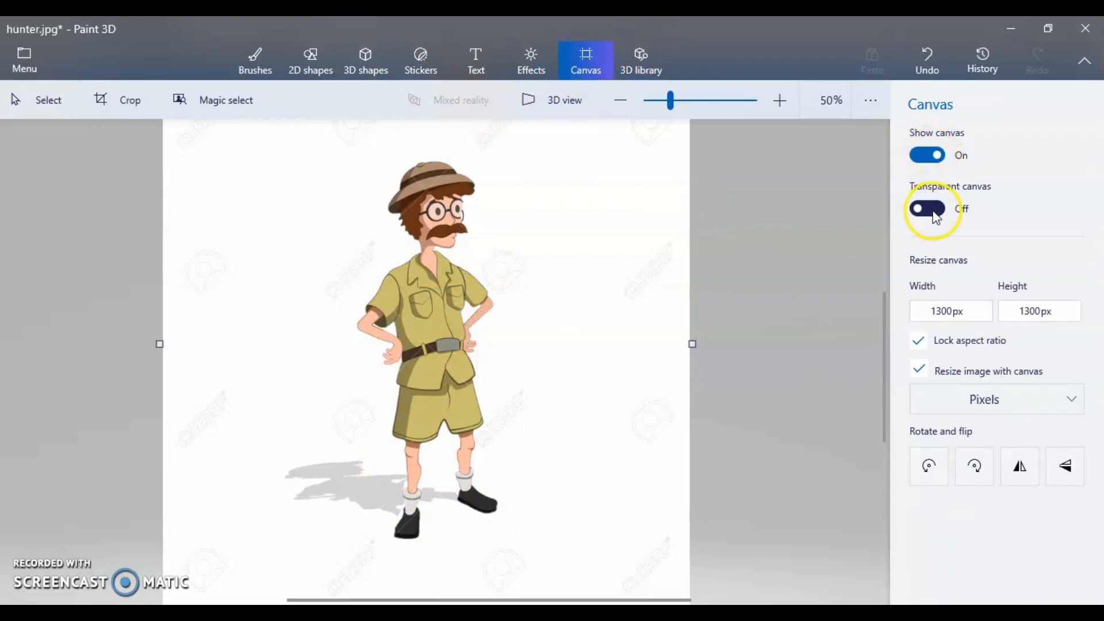
{"action": "left_click", "coordinate": [920, 156]}
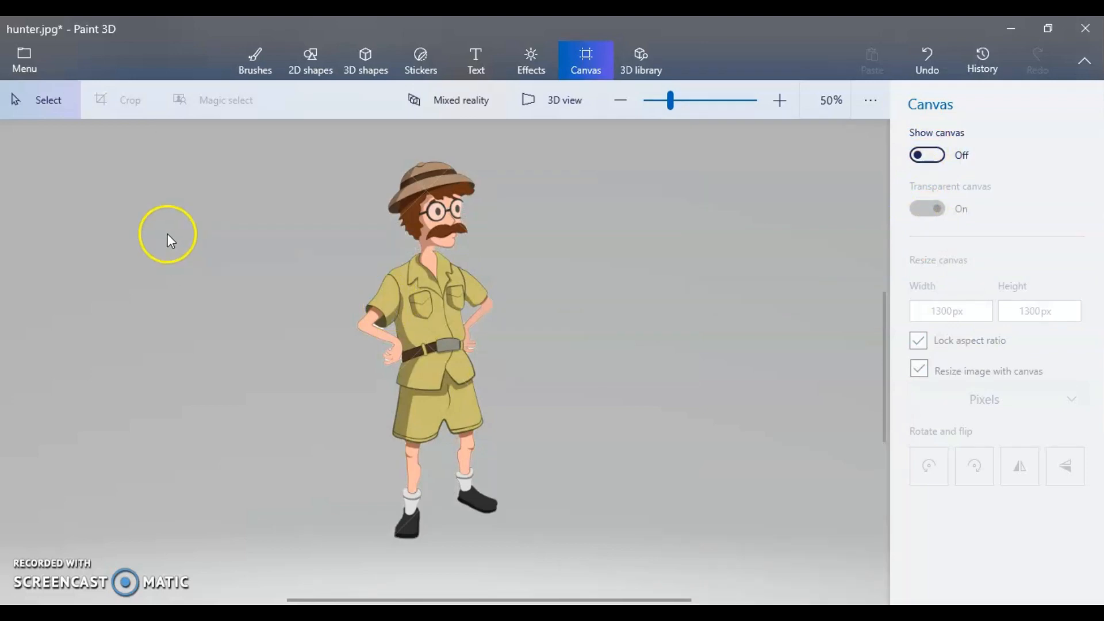
Step: Save the hunter cutout to the Desktop as a PNG image named hunter1
{"action": "left_click", "coordinate": [33, 62]}
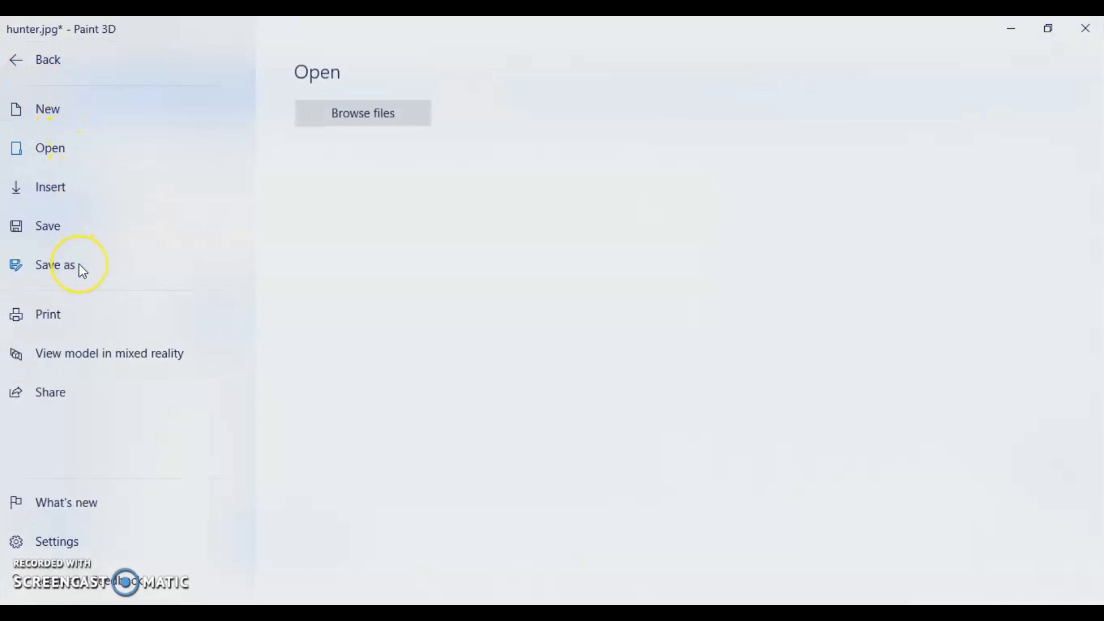
{"action": "left_click", "coordinate": [79, 264]}
{"action": "left_click", "coordinate": [345, 165]}
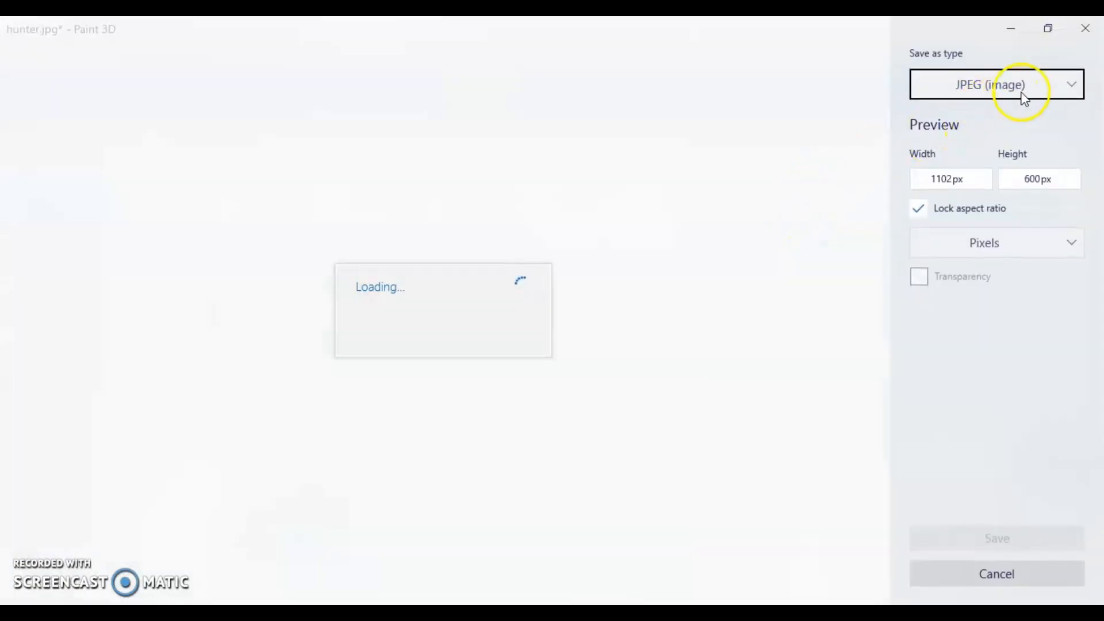
{"action": "left_click", "coordinate": [1068, 86]}
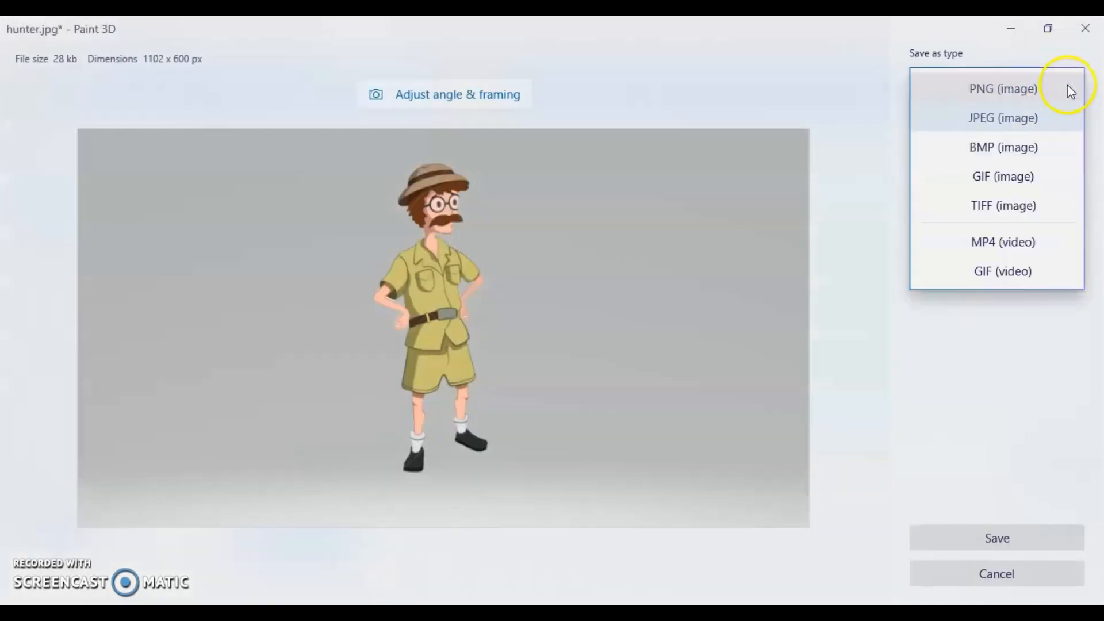
{"action": "left_click", "coordinate": [1029, 95]}
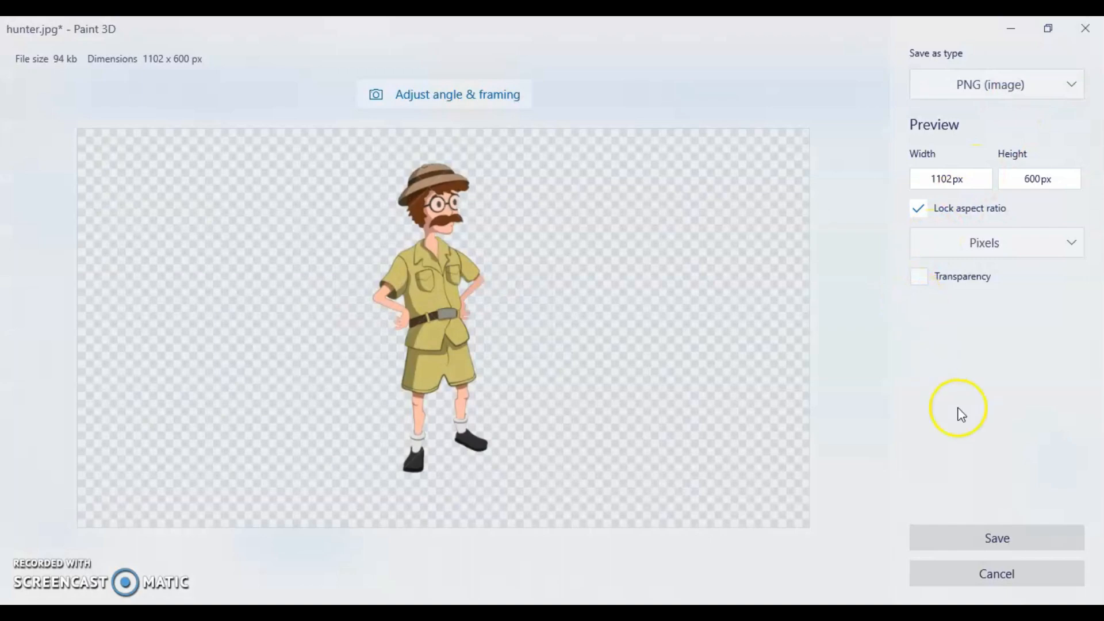
{"action": "left_click", "coordinate": [1012, 543]}
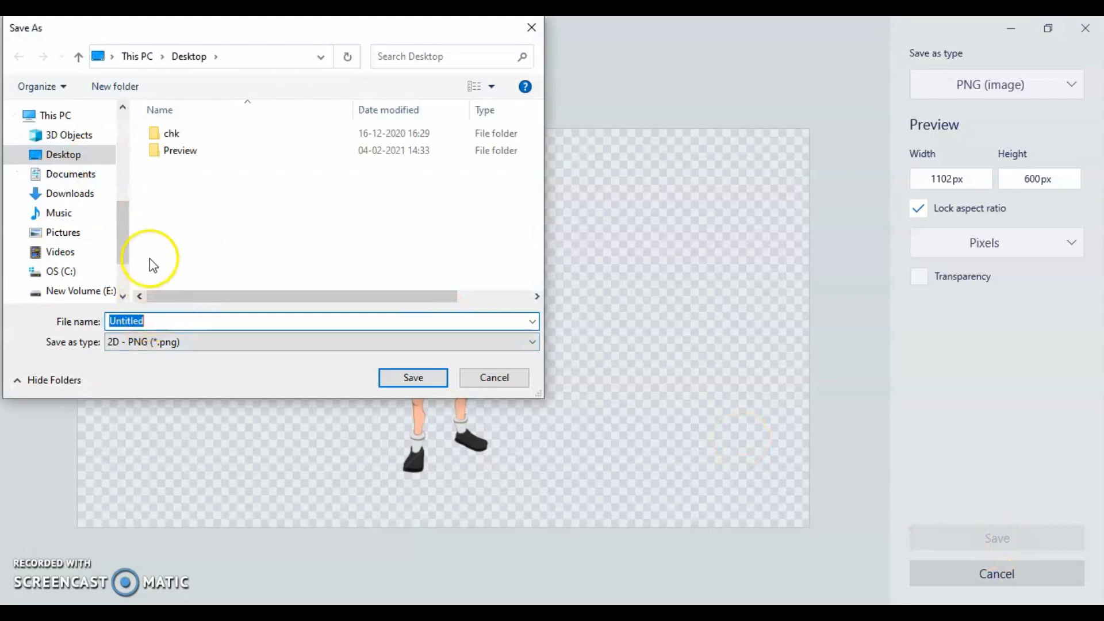
{"action": "type", "text": "hunter"}
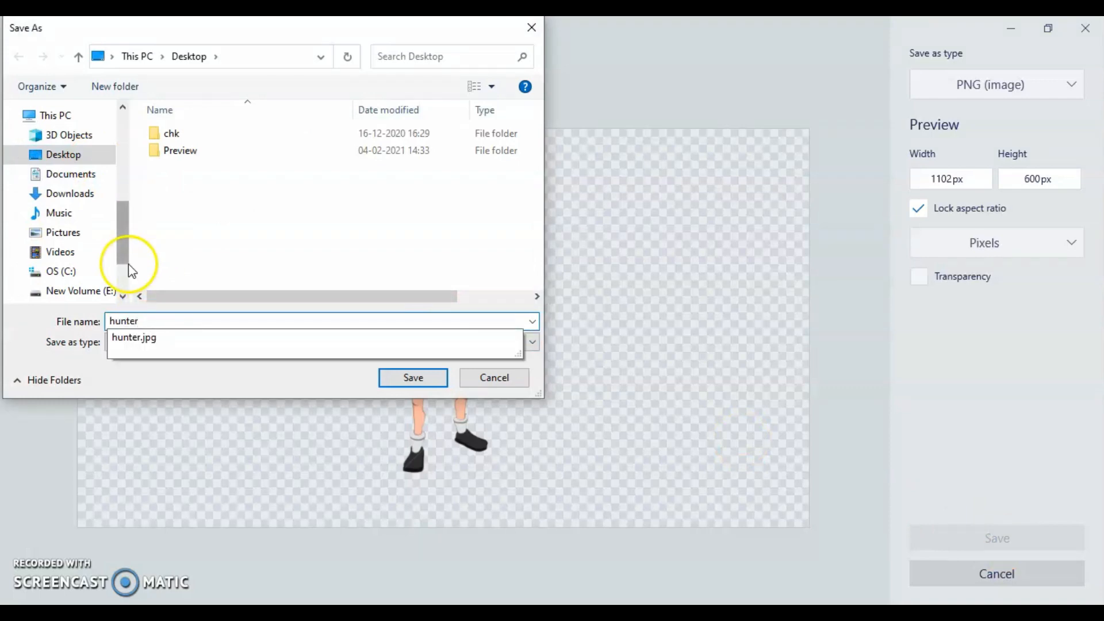
{"action": "type", "text": "1"}
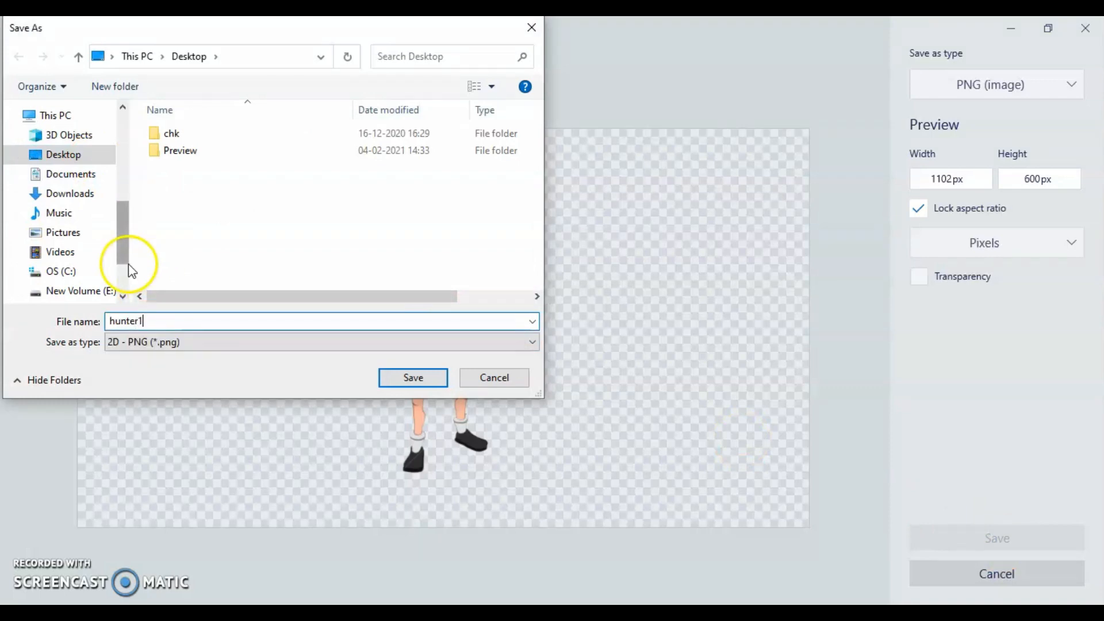
{"action": "left_click", "coordinate": [415, 380]}
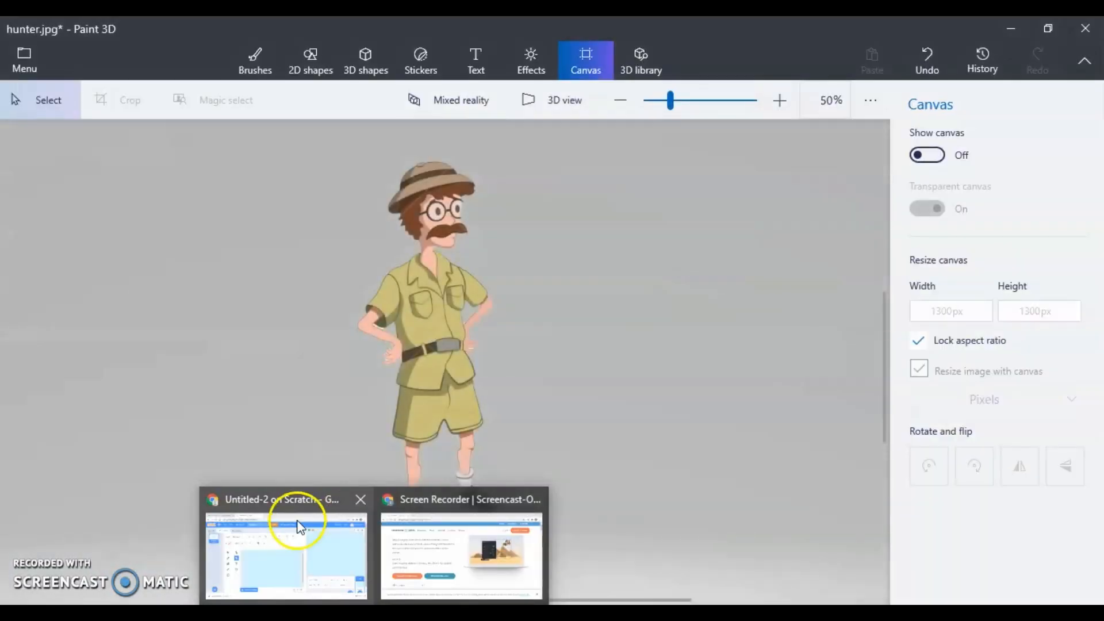
Step: Switch to the Scratch project, upload hunter1 from the Desktop as a sprite, and move it on the stage to about x 26, y -9
{"action": "left_click", "coordinate": [297, 521]}
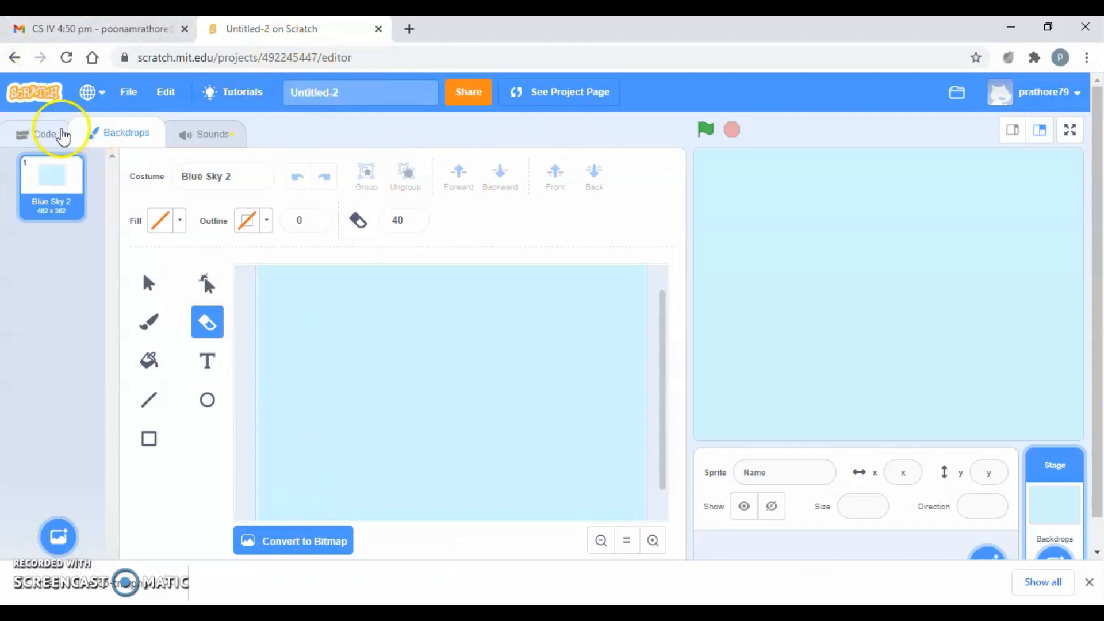
{"action": "left_click", "coordinate": [50, 130]}
{"action": "mouse_move", "coordinate": [989, 556]}
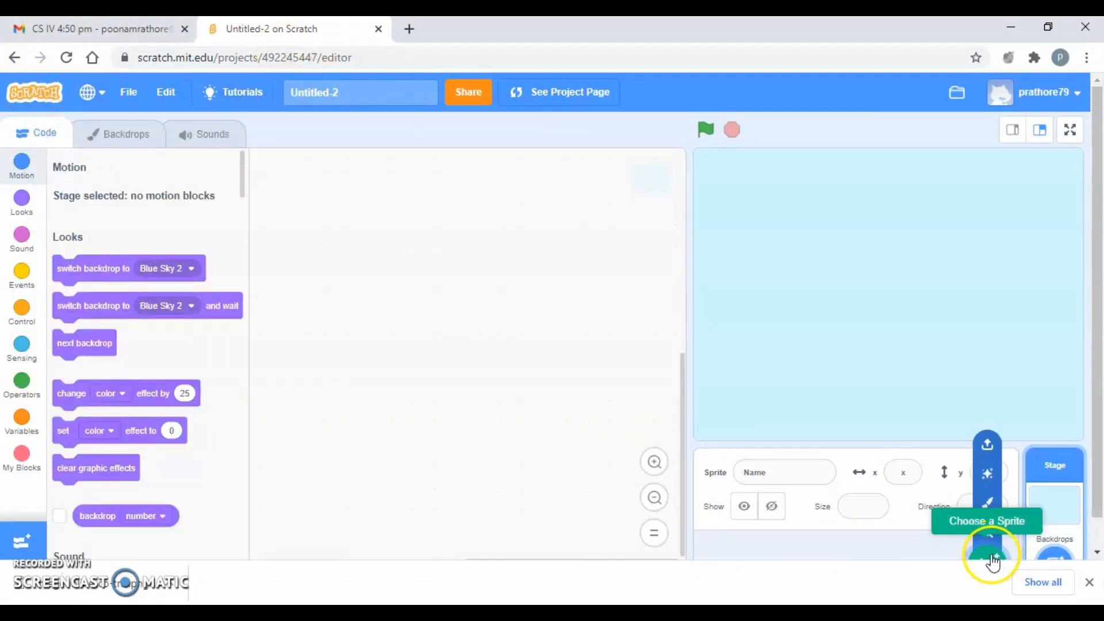
{"action": "left_click", "coordinate": [989, 444]}
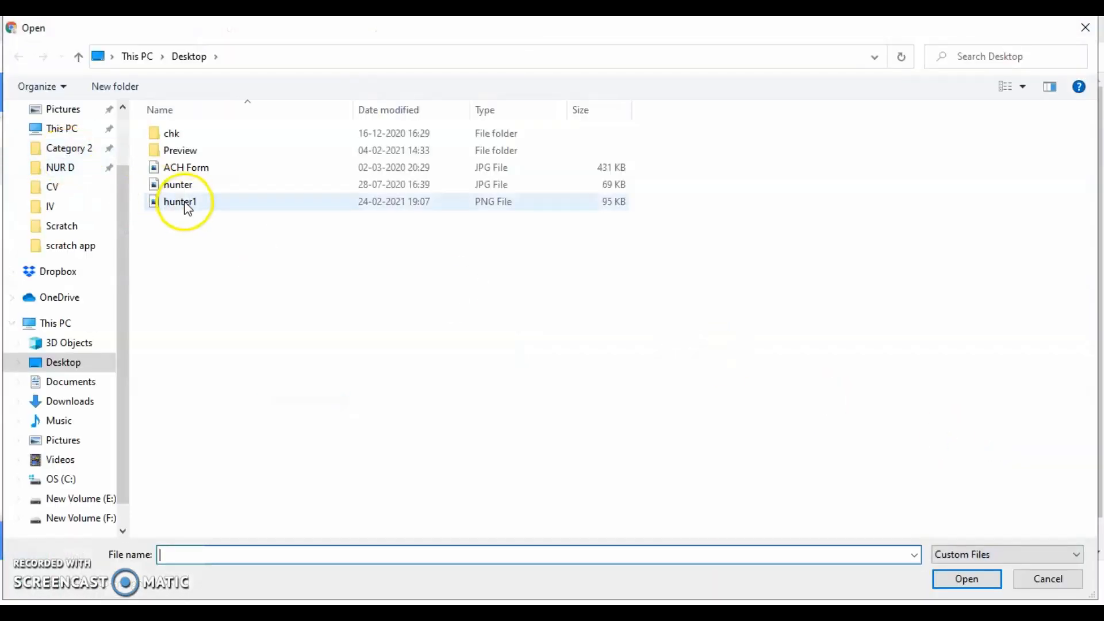
{"action": "left_click", "coordinate": [189, 202]}
{"action": "double_click", "coordinate": [189, 202]}
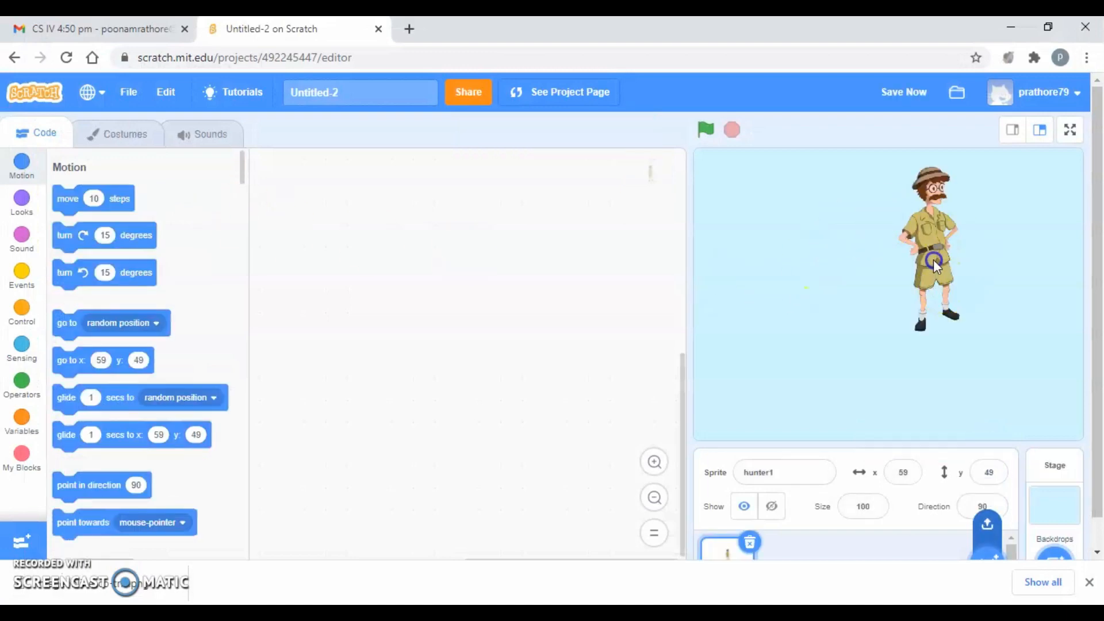
{"action": "left_click_drag", "start_coordinate": [930, 255], "coordinate": [904, 305]}
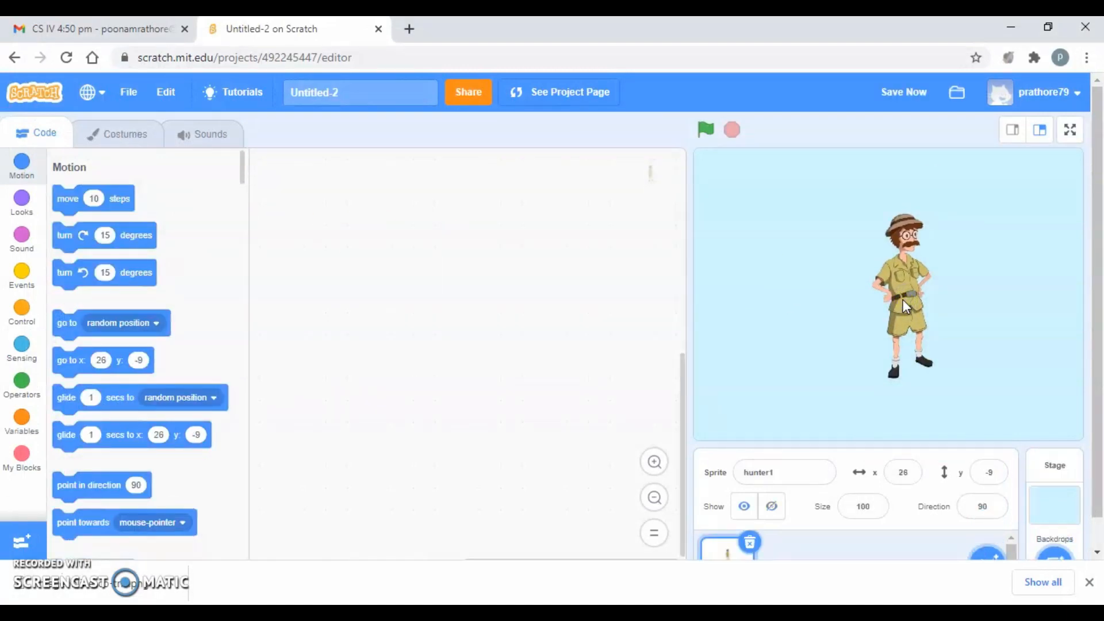